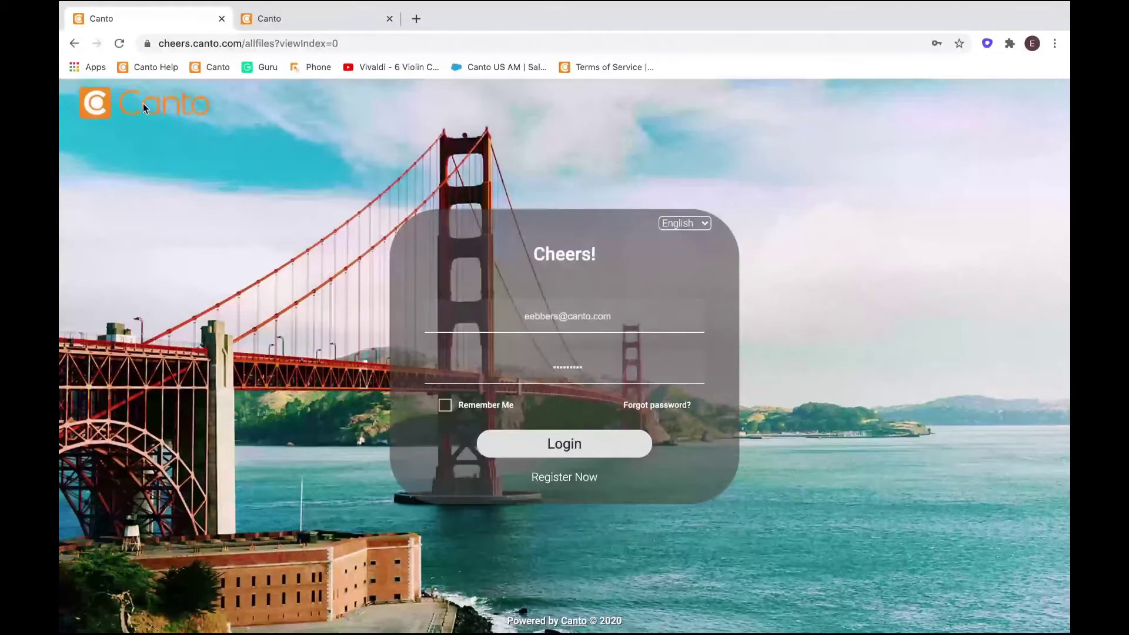
Sign in, dismiss the welcome prompt, and show all 514 library files in All Files.
{"action": "left_click", "coordinate": [586, 446]}
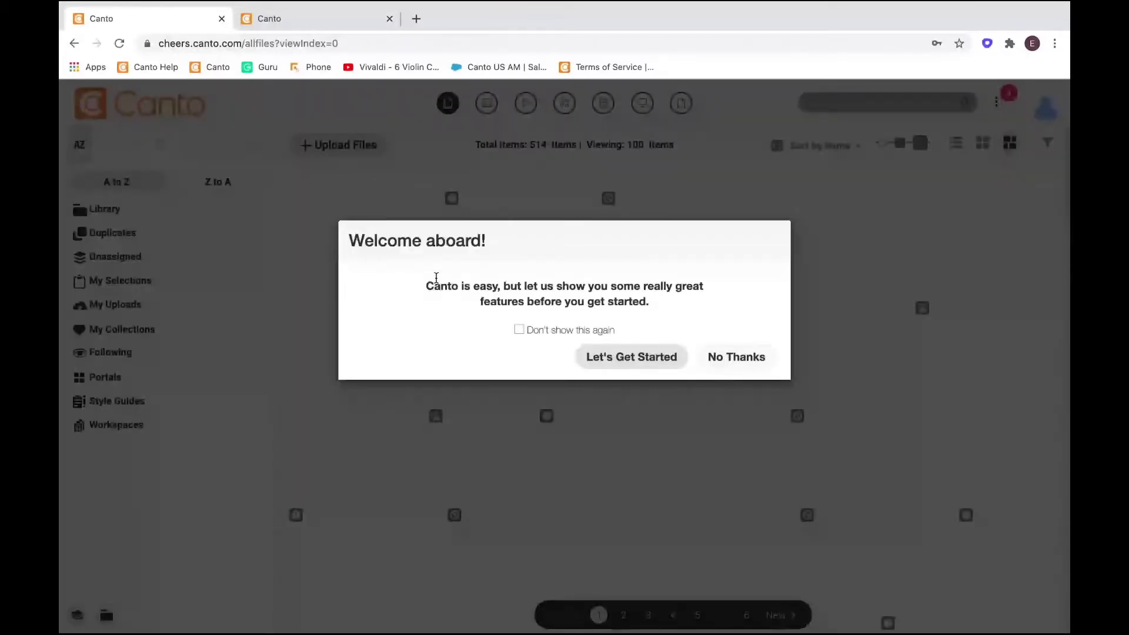
{"action": "key", "text": "Escape"}
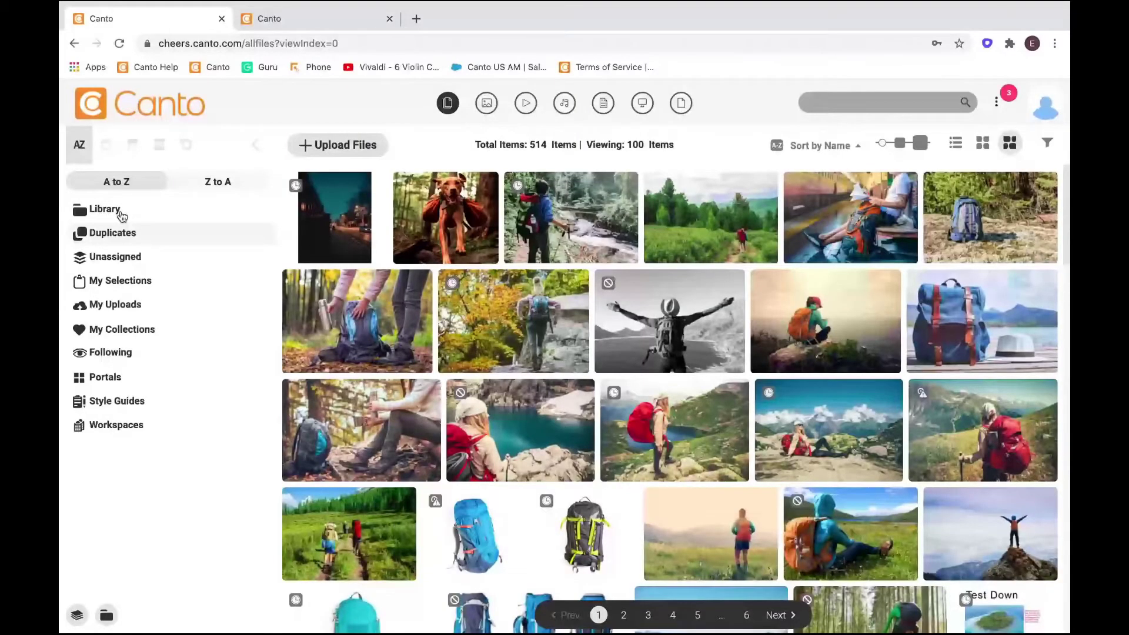
{"action": "left_click", "coordinate": [120, 214]}
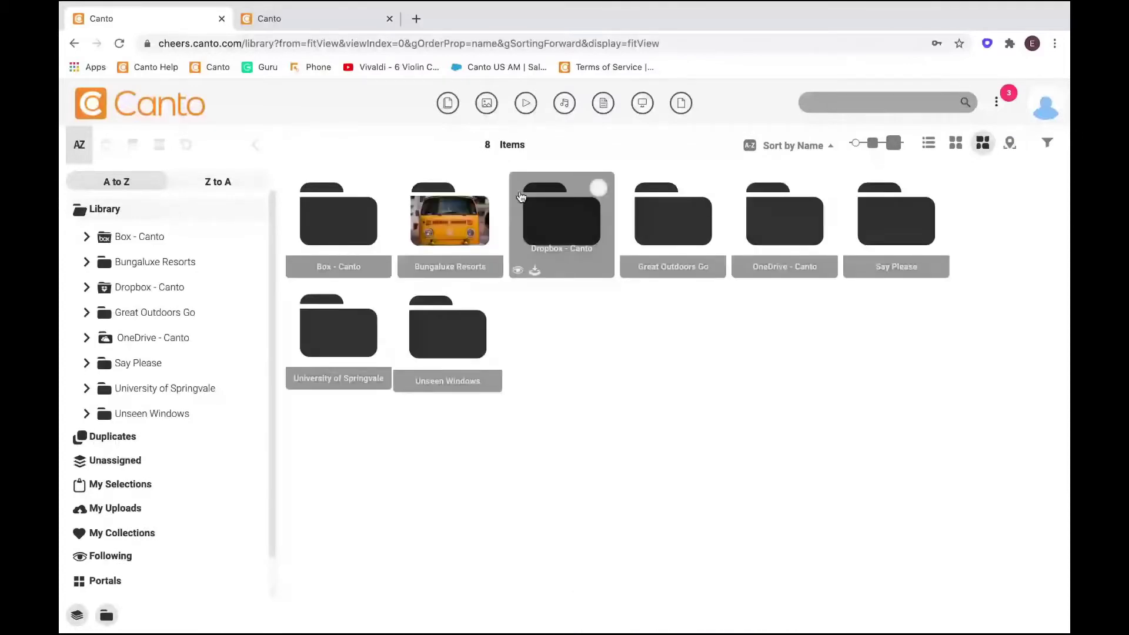
{"action": "left_click", "coordinate": [447, 103]}
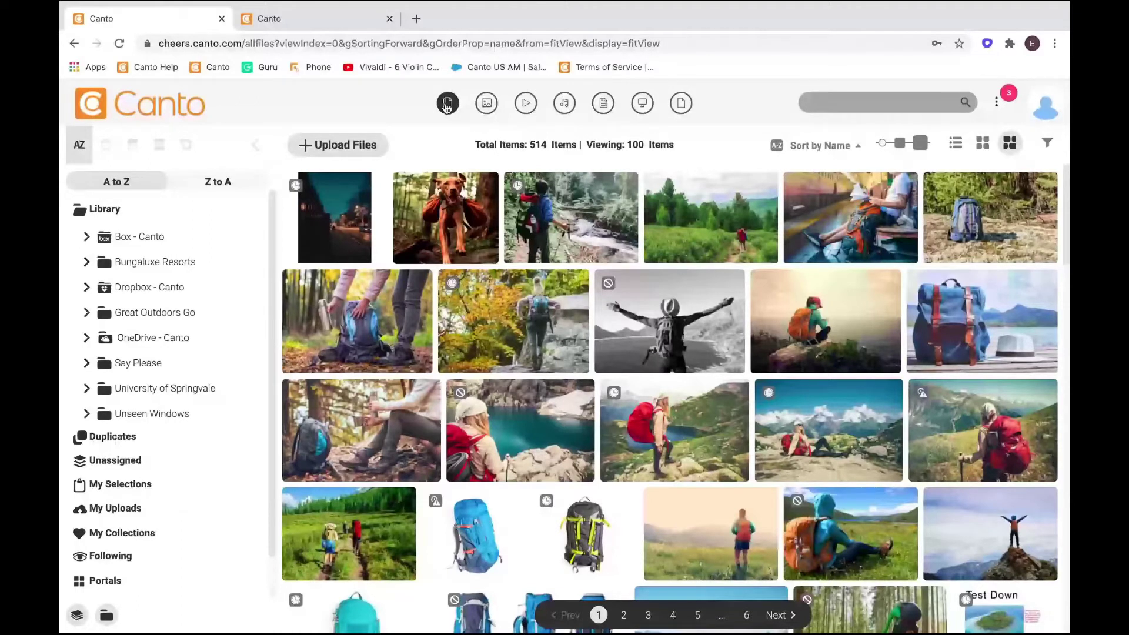
Expand Box - Canto in the Library tree to reveal Box - Canto-Album.
{"action": "left_click", "coordinate": [87, 240]}
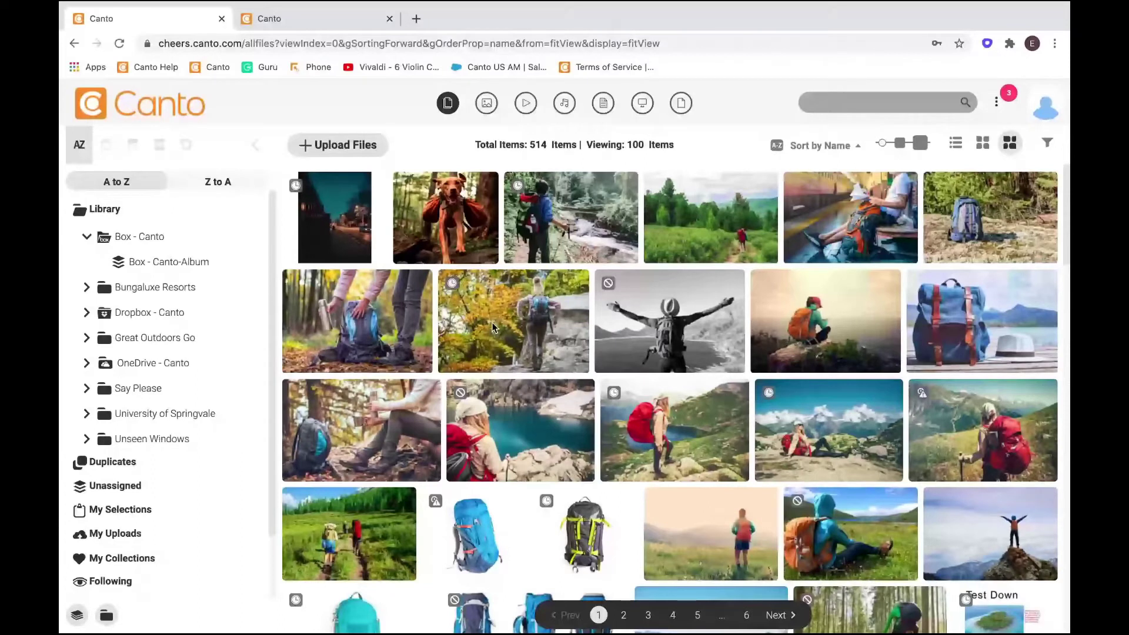
{"action": "mouse_move", "coordinate": [494, 327]}
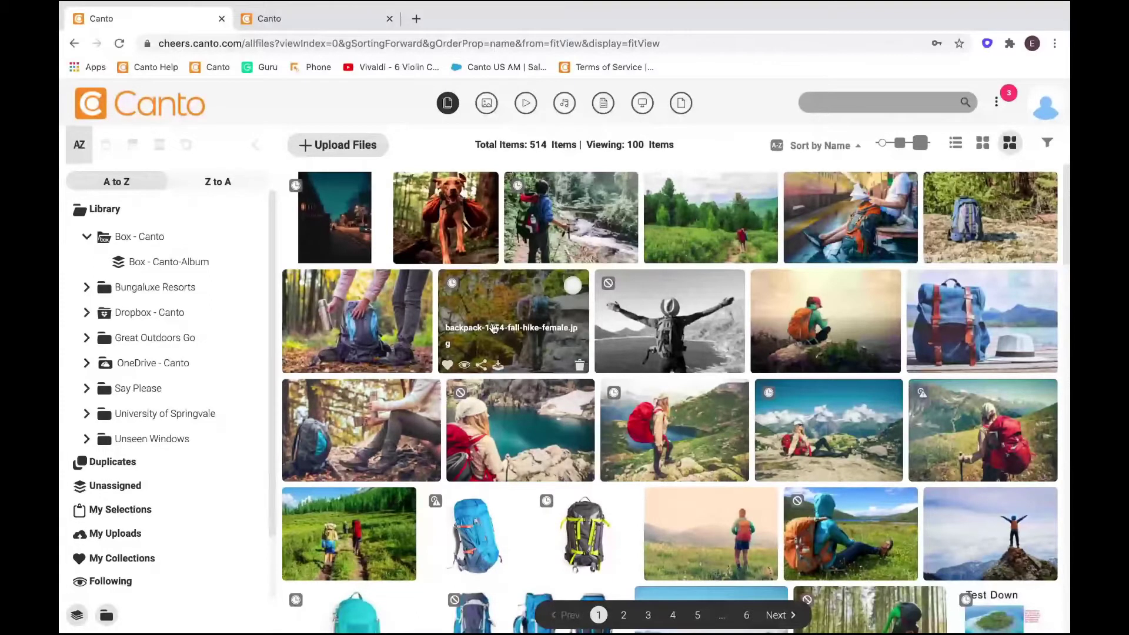
Open b-dog-backpack-1725.jpg and review its keywords, tags and smart tags in the Info panel.
{"action": "left_click", "coordinate": [427, 201]}
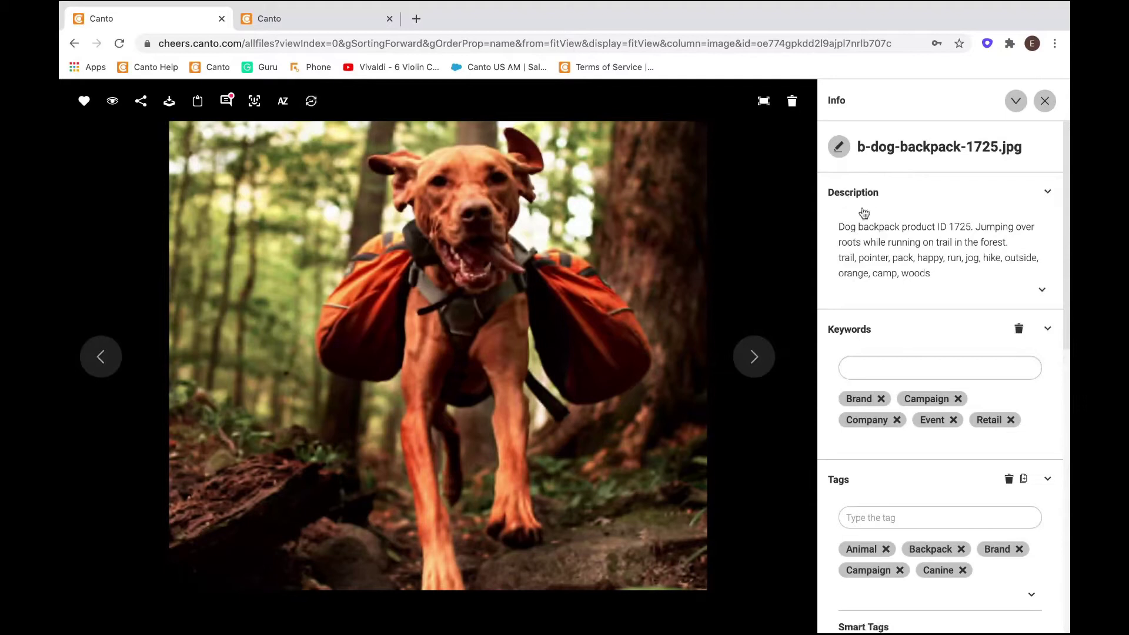
{"action": "scroll", "coordinate": [857, 312], "scroll_direction": "down", "scroll_amount": 1}
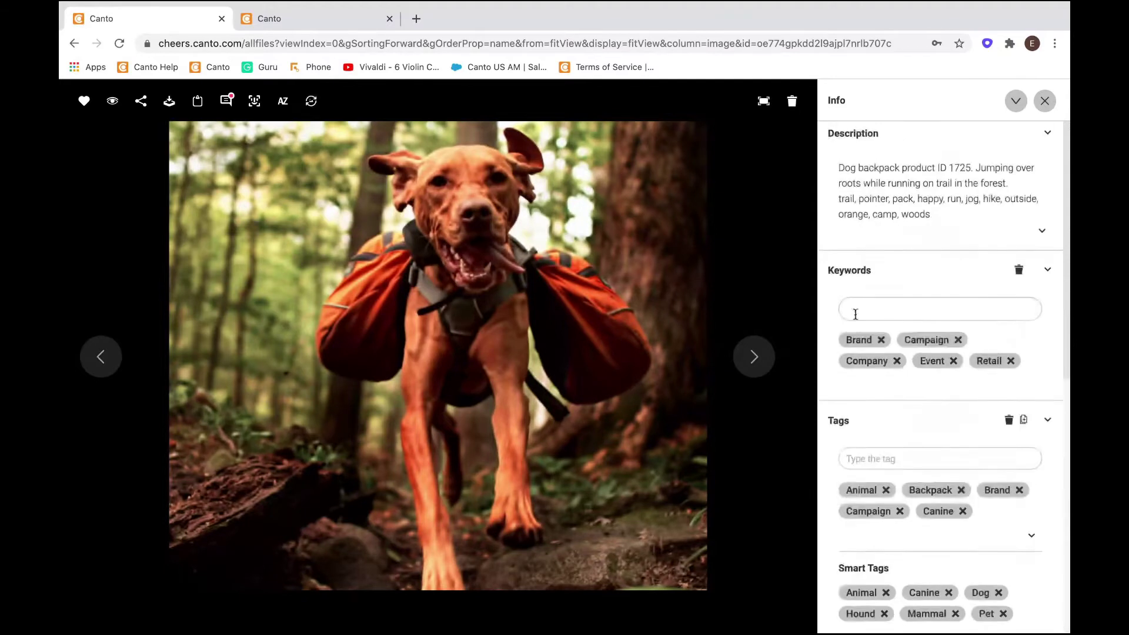
{"action": "scroll", "coordinate": [853, 330], "scroll_direction": "down", "scroll_amount": 1}
{"action": "scroll", "coordinate": [851, 330], "scroll_direction": "down", "scroll_amount": 4}
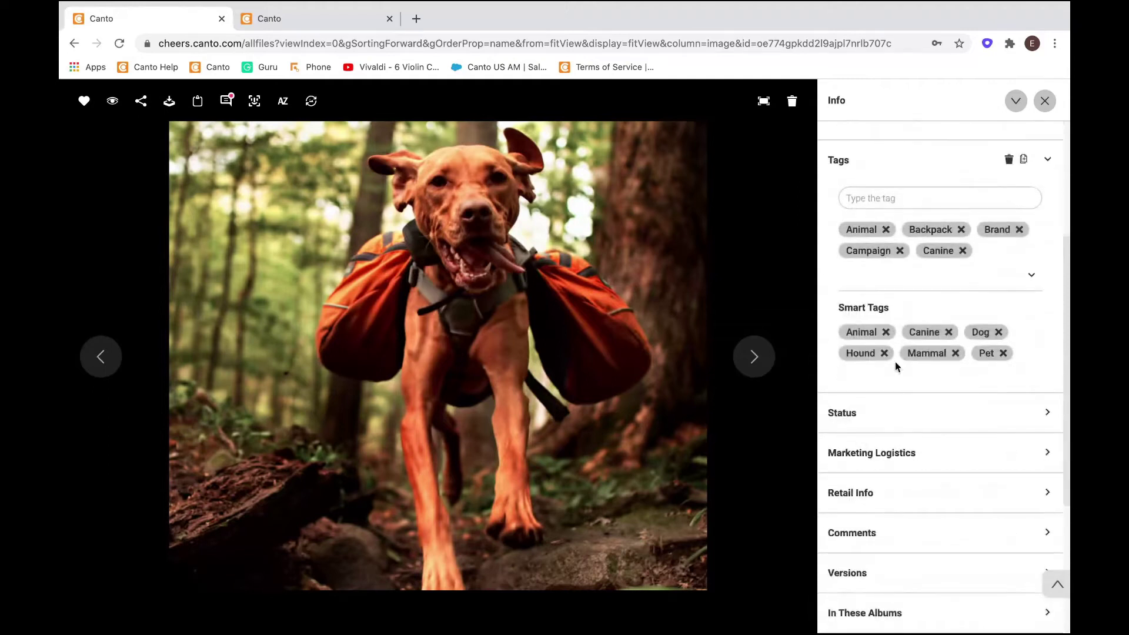
{"action": "scroll", "coordinate": [895, 362], "scroll_direction": "up", "scroll_amount": 2}
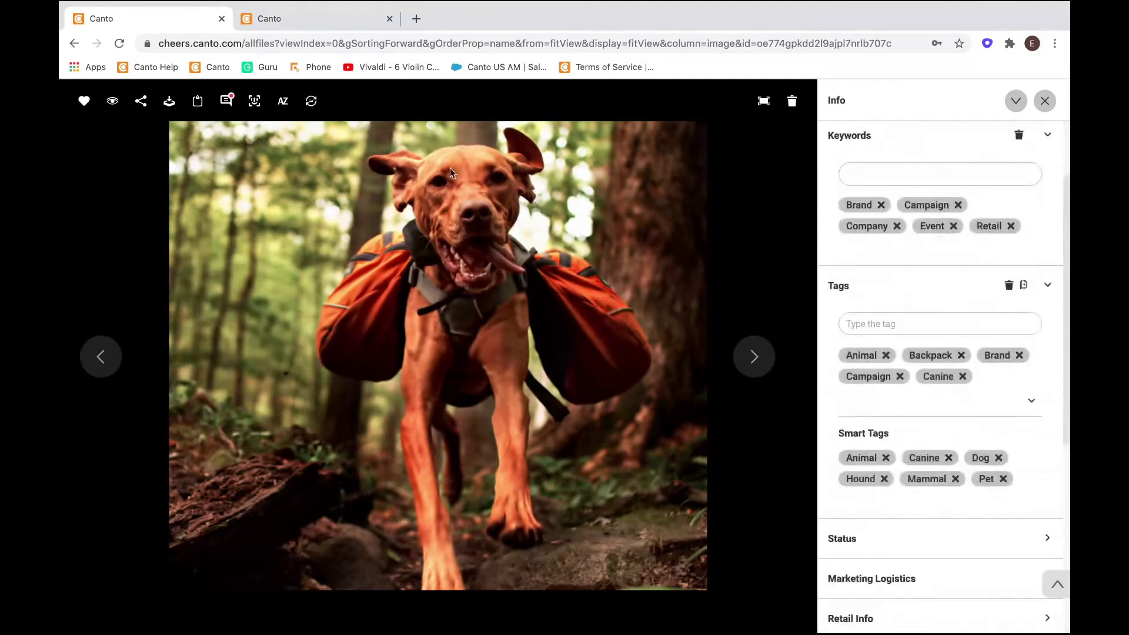
Close the dog backpack image viewer.
{"action": "left_click", "coordinate": [1044, 101]}
{"action": "mouse_move", "coordinate": [1044, 101]}
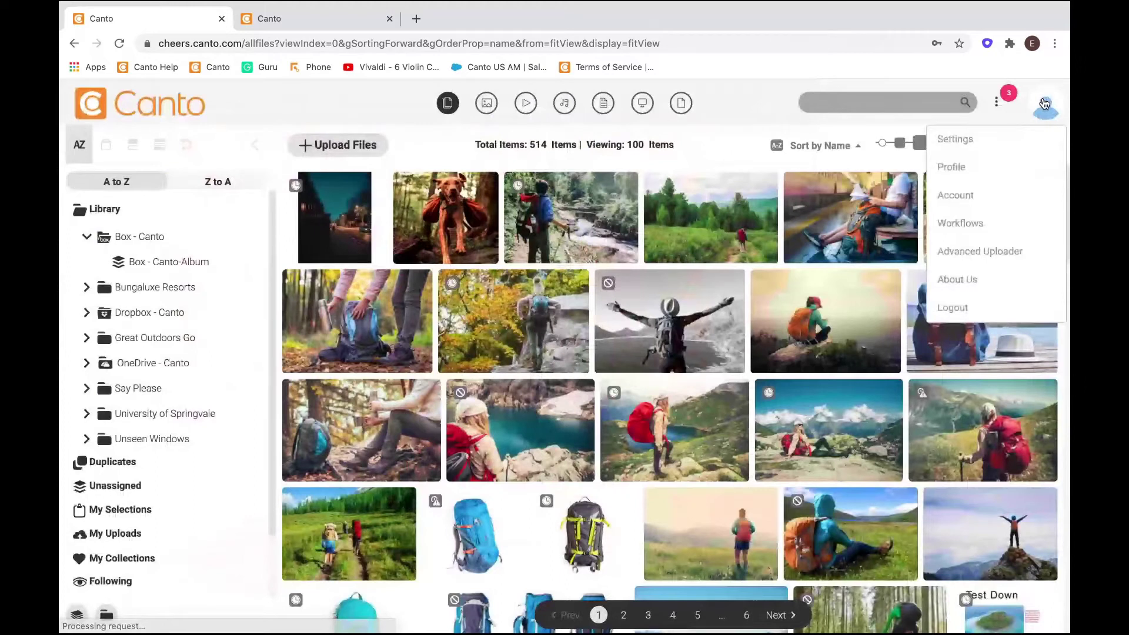
{"action": "mouse_move", "coordinate": [418, 254]}
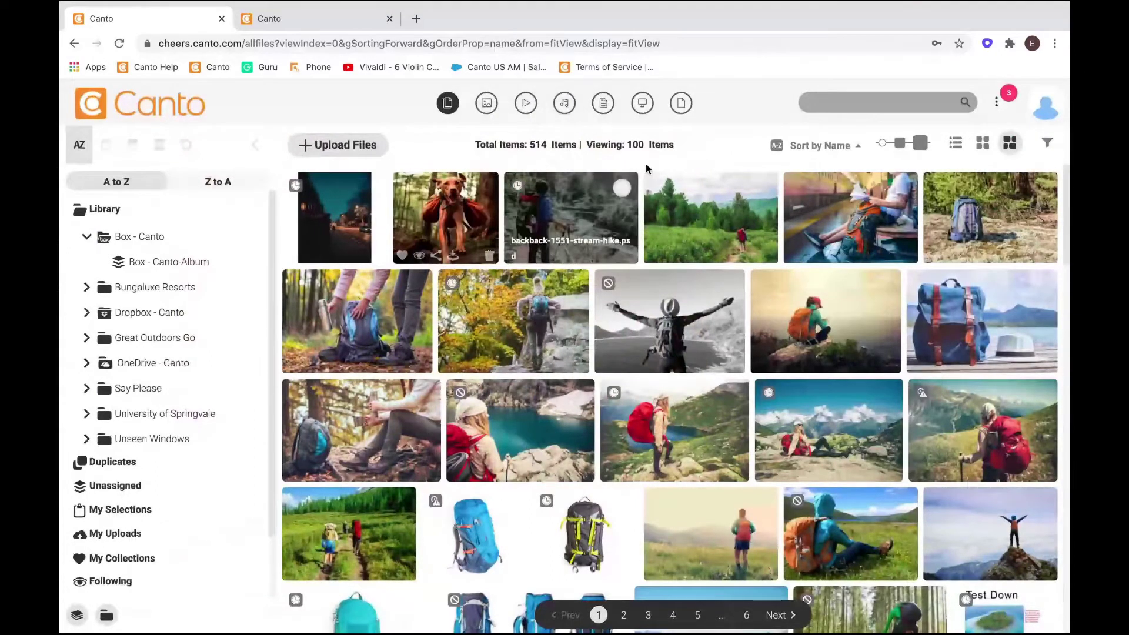
Search the library for 'dog backpack' (2 results), then return to All Files.
{"action": "left_click", "coordinate": [846, 107]}
{"action": "type", "text": "PSD"}
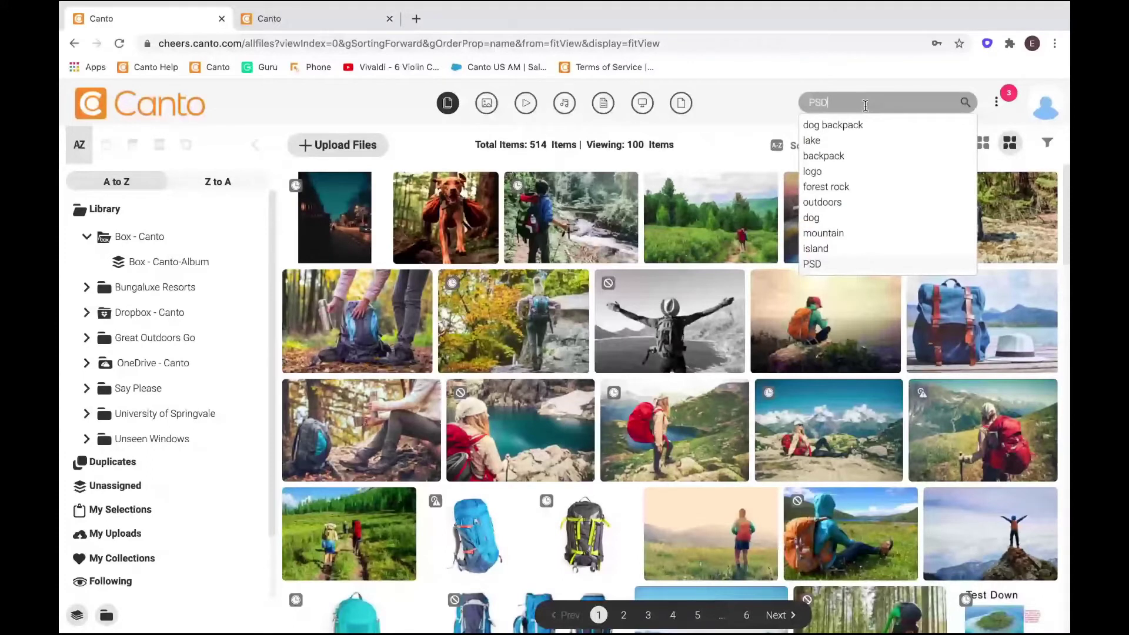
{"action": "left_click", "coordinate": [832, 125]}
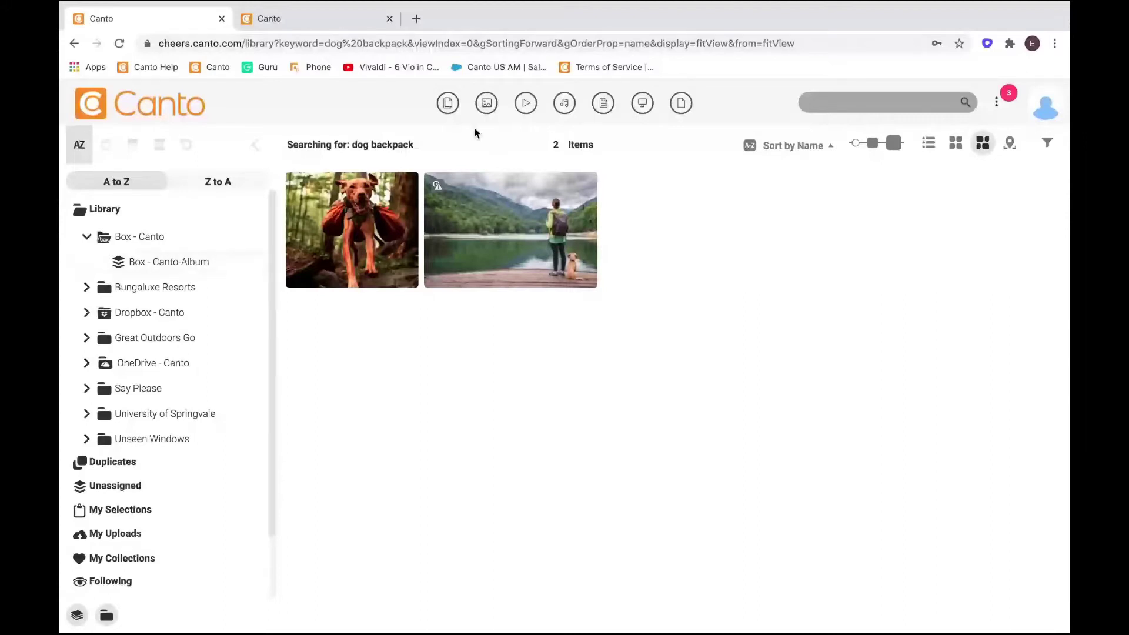
{"action": "left_click", "coordinate": [441, 106]}
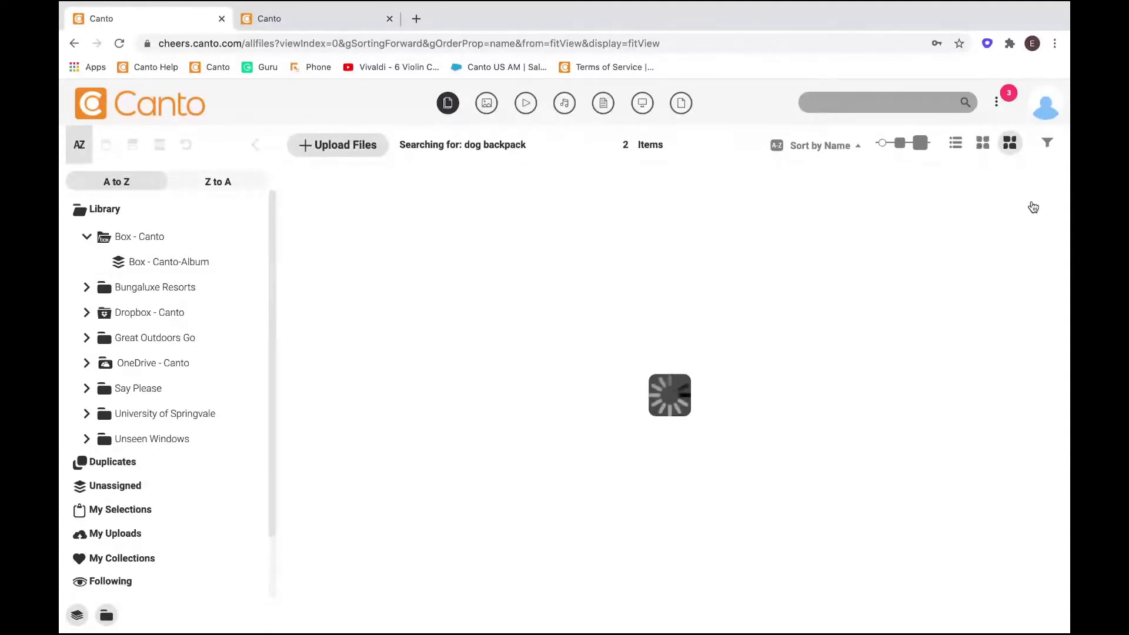
Open the filter panel and browse its keyword and tag filters.
{"action": "left_click", "coordinate": [1043, 147]}
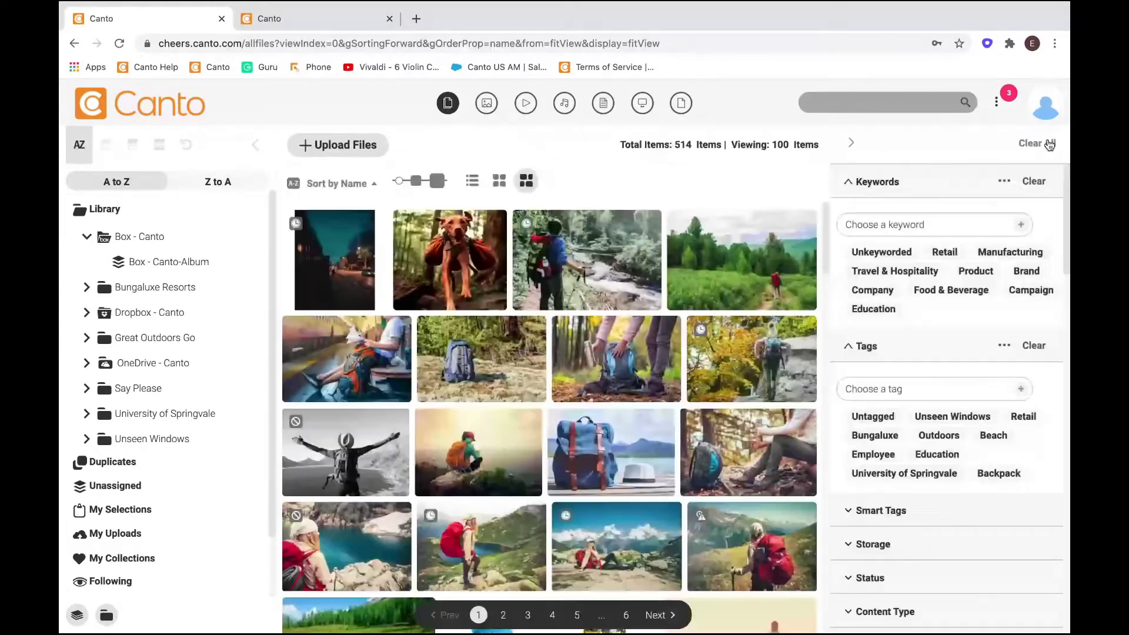
{"action": "scroll", "coordinate": [870, 262], "scroll_direction": "down", "scroll_amount": 1}
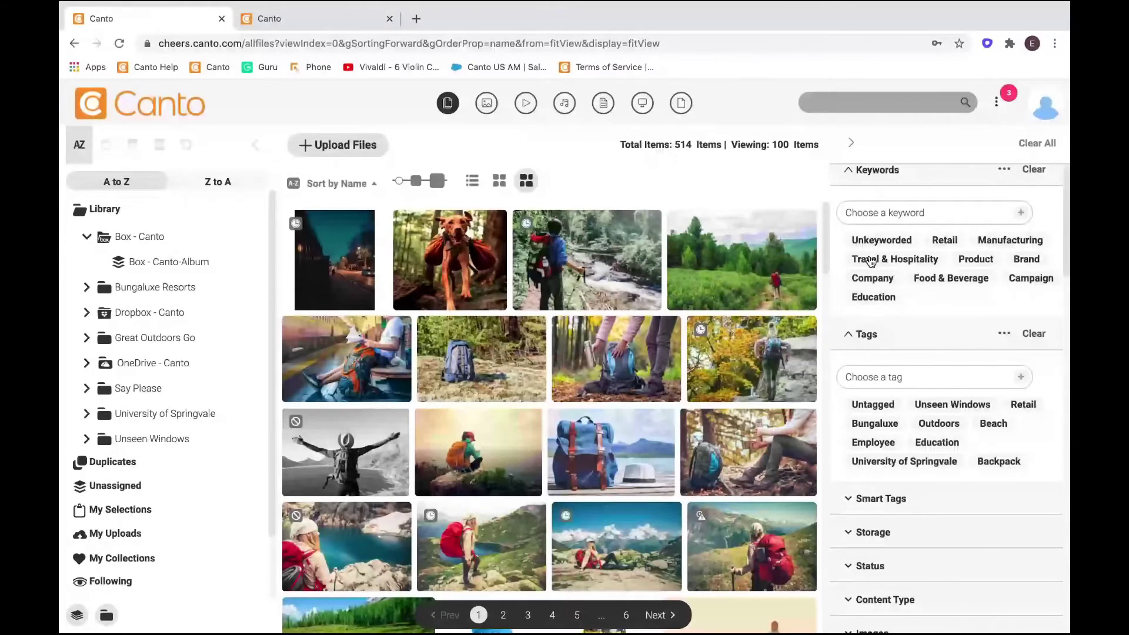
{"action": "scroll", "coordinate": [876, 341], "scroll_direction": "down", "scroll_amount": 1}
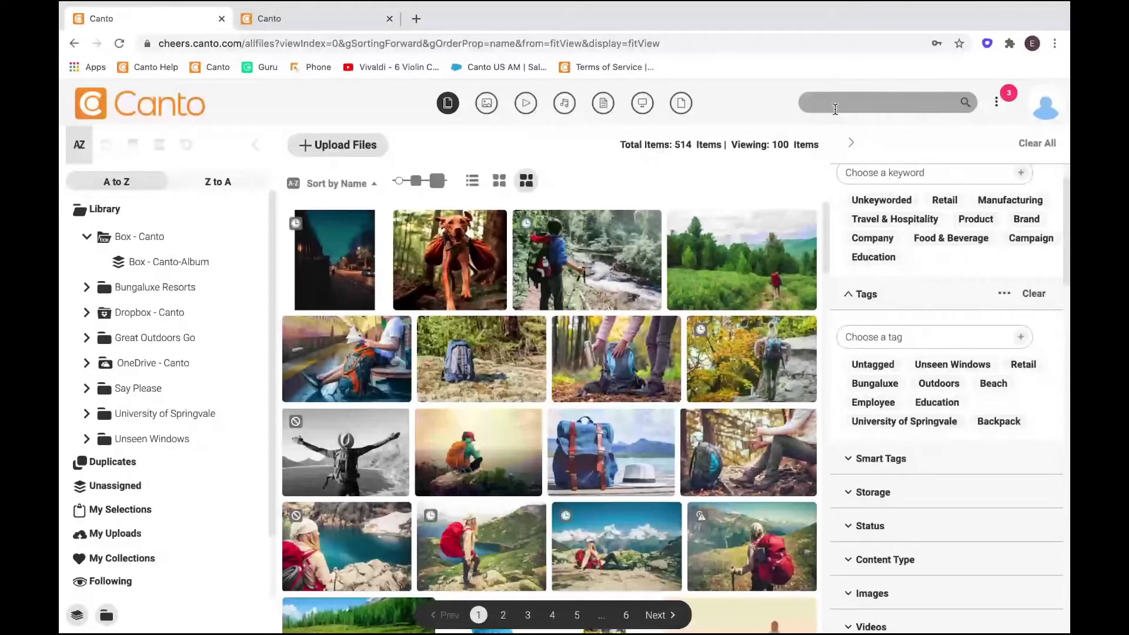
Search the library for 'lake', returning 23 items.
{"action": "left_click", "coordinate": [835, 109]}
{"action": "type", "text": "lake"}
{"action": "key", "text": "Return"}
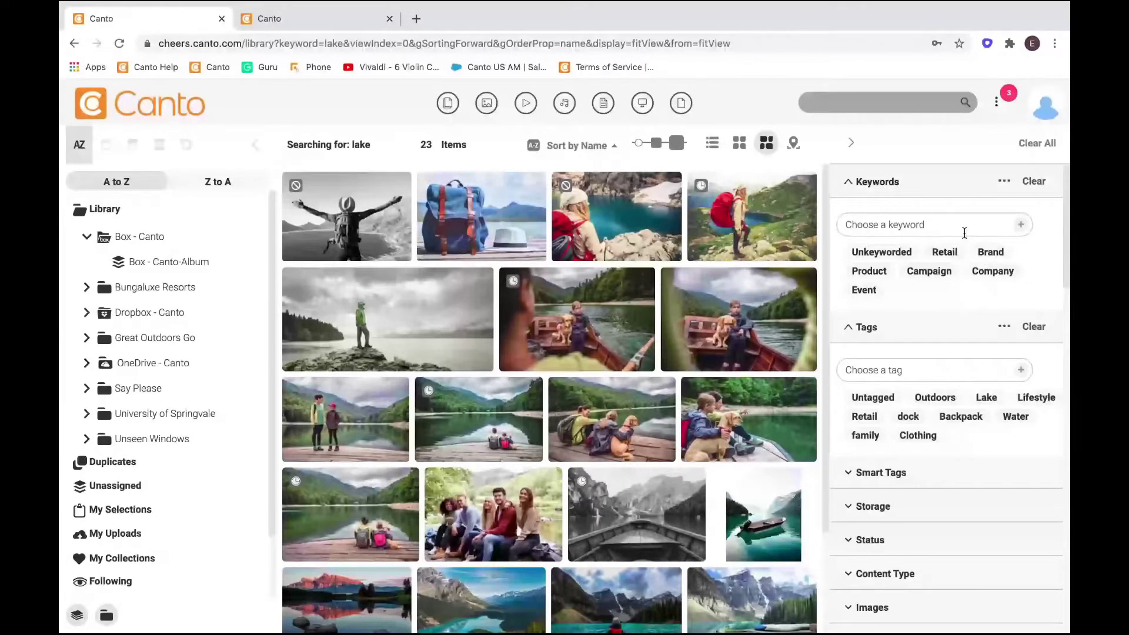
Filter the lake results by the Brand keyword and Lifestyle tag, then open My Collections.
{"action": "left_click", "coordinate": [990, 253]}
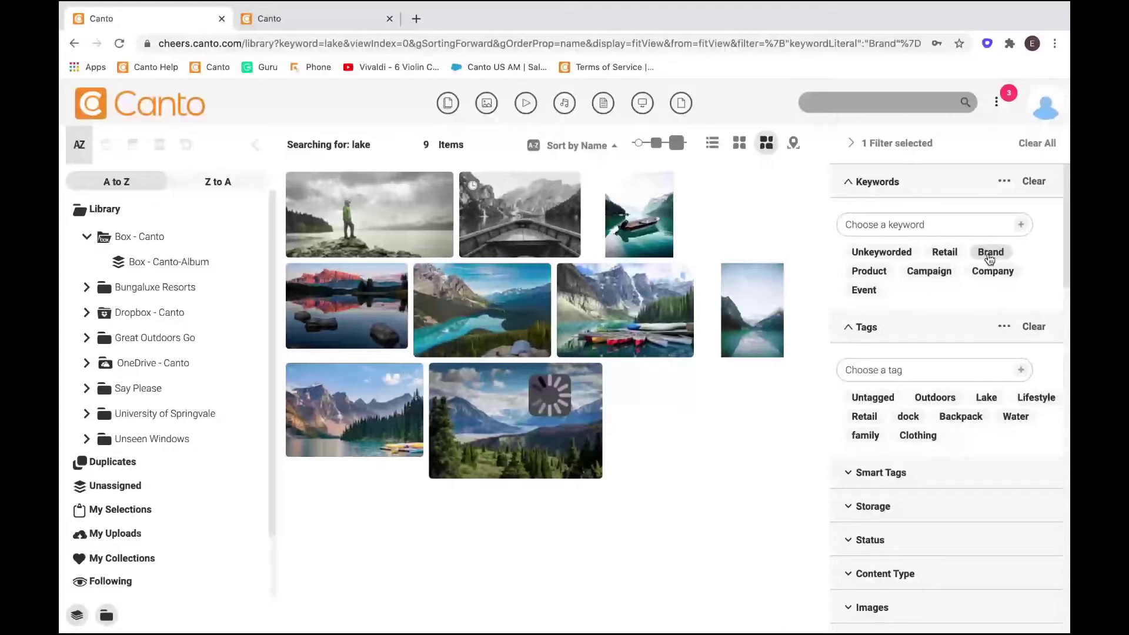
{"action": "left_click", "coordinate": [1036, 399]}
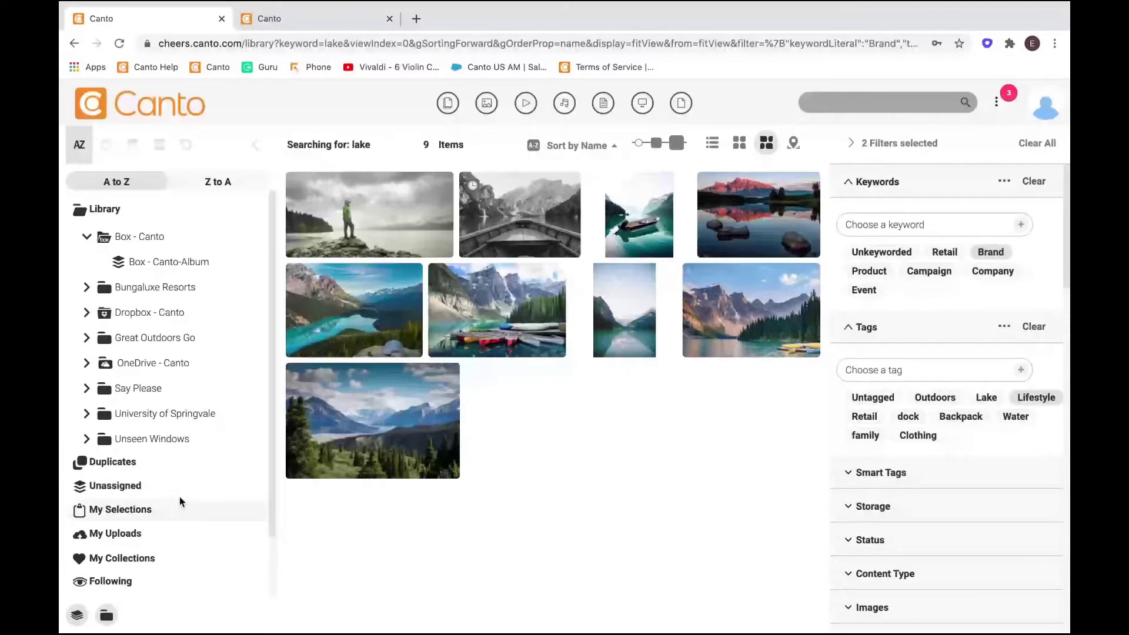
{"action": "scroll", "coordinate": [165, 497], "scroll_direction": "down", "scroll_amount": 1}
{"action": "left_click", "coordinate": [143, 491]}
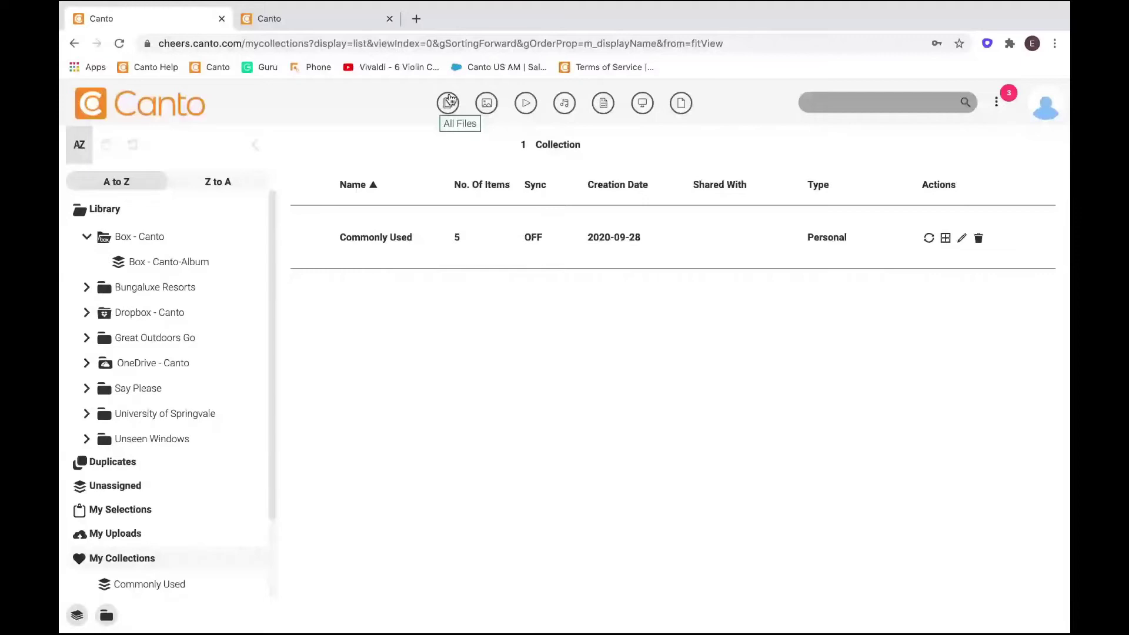
Return to All Files and select several images for the Commonly Used collection.
{"action": "left_click", "coordinate": [449, 101]}
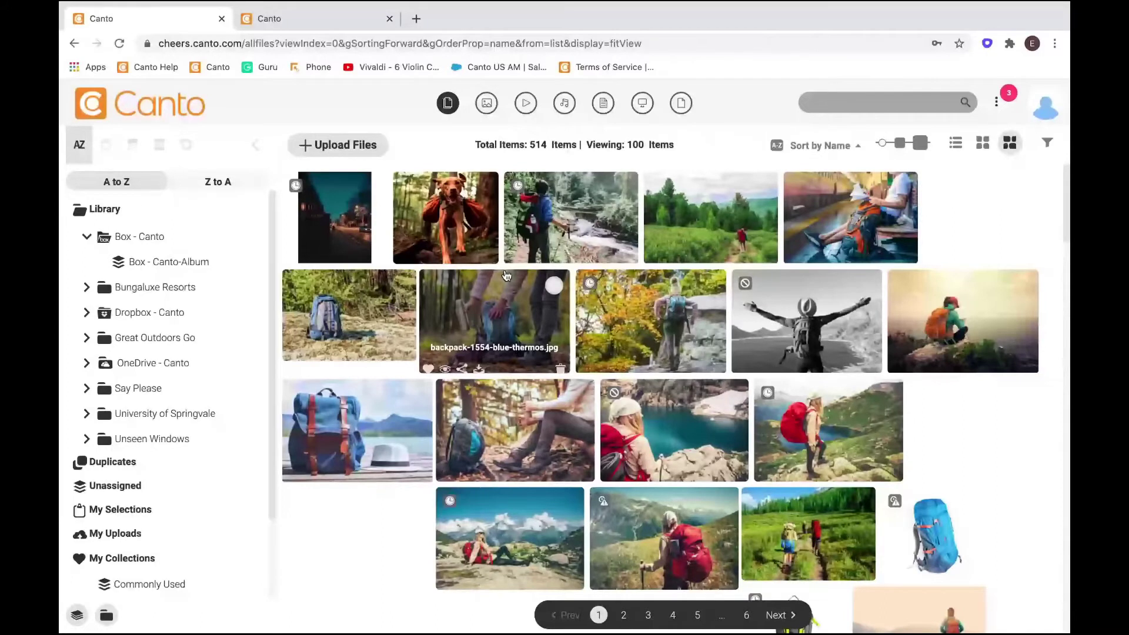
{"action": "left_click", "coordinate": [553, 285]}
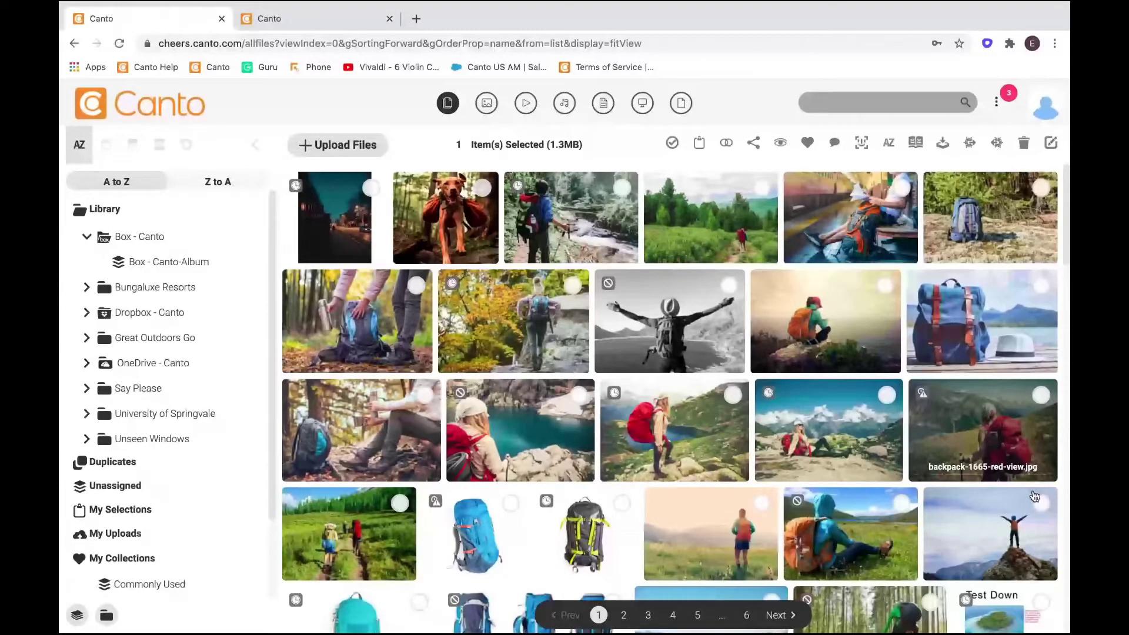
{"action": "left_click", "coordinate": [1034, 496]}
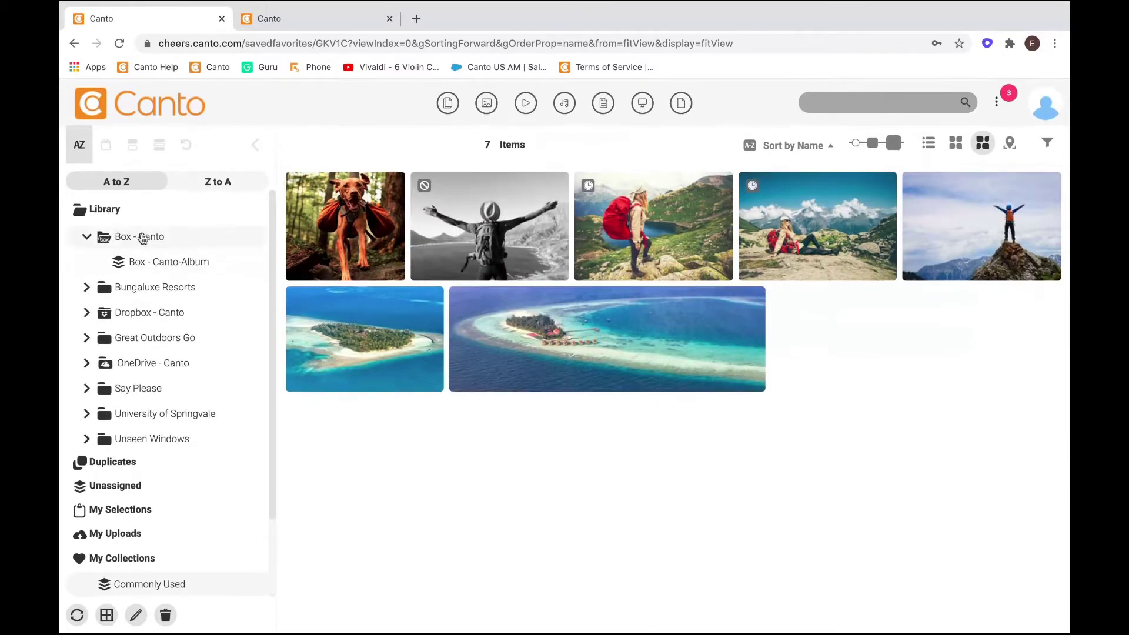
{"action": "left_click", "coordinate": [89, 209]}
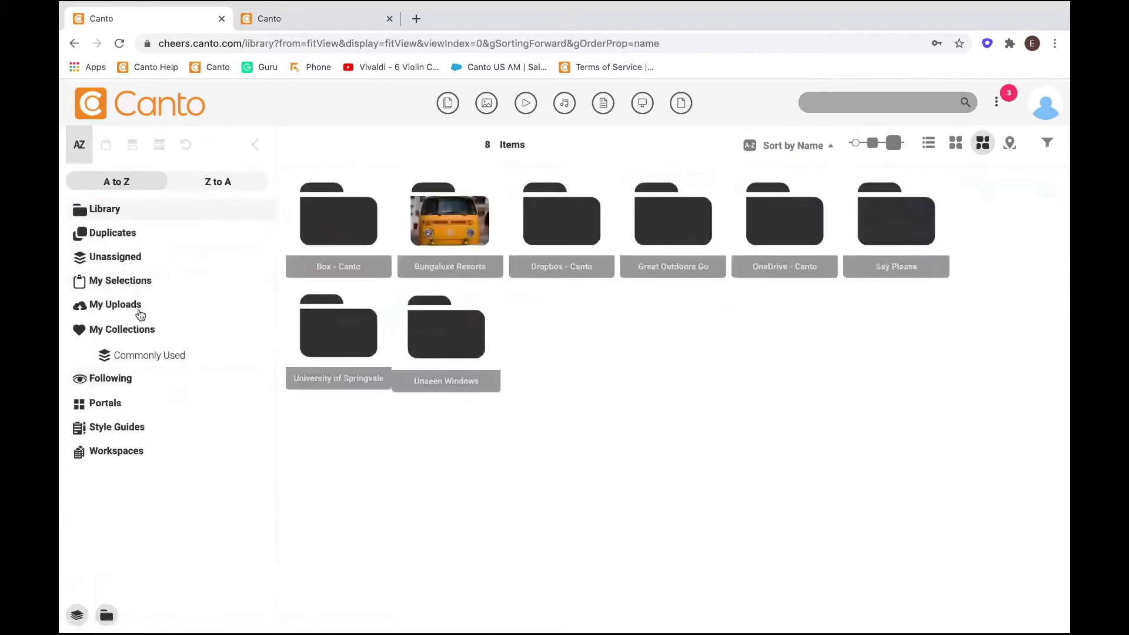
{"action": "left_click", "coordinate": [447, 105]}
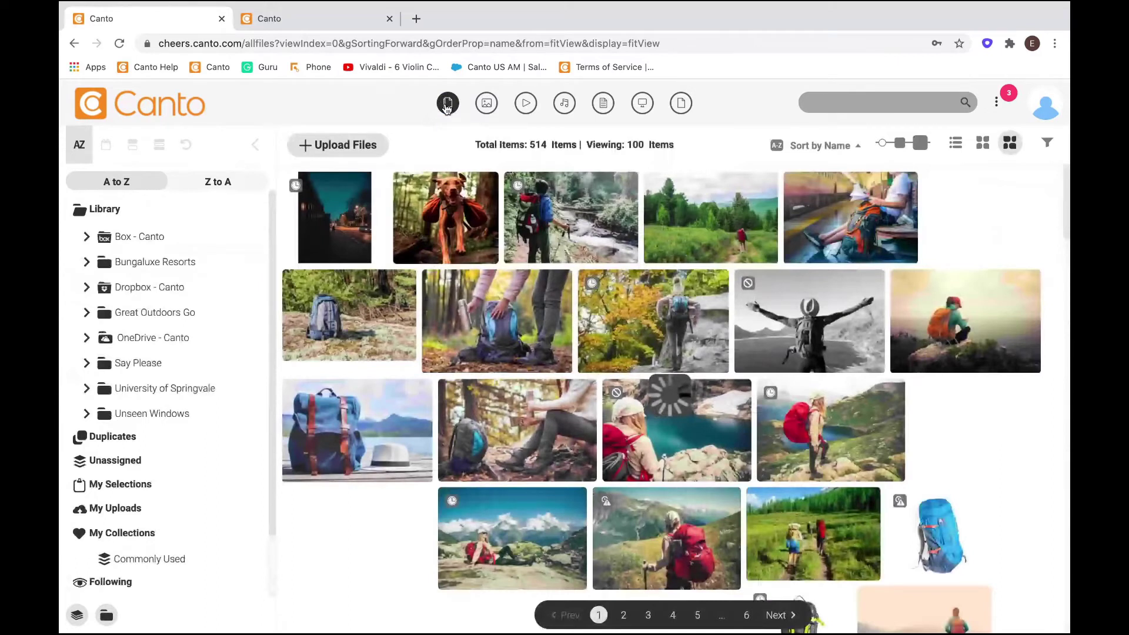
{"action": "mouse_move", "coordinate": [533, 305]}
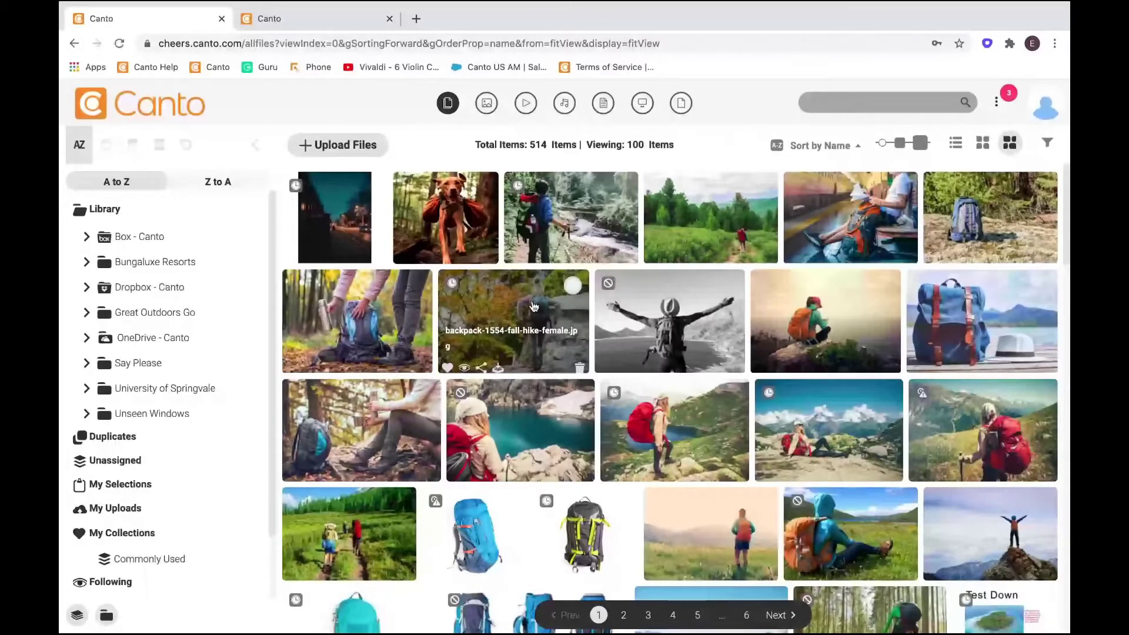
{"action": "mouse_move", "coordinate": [531, 264]}
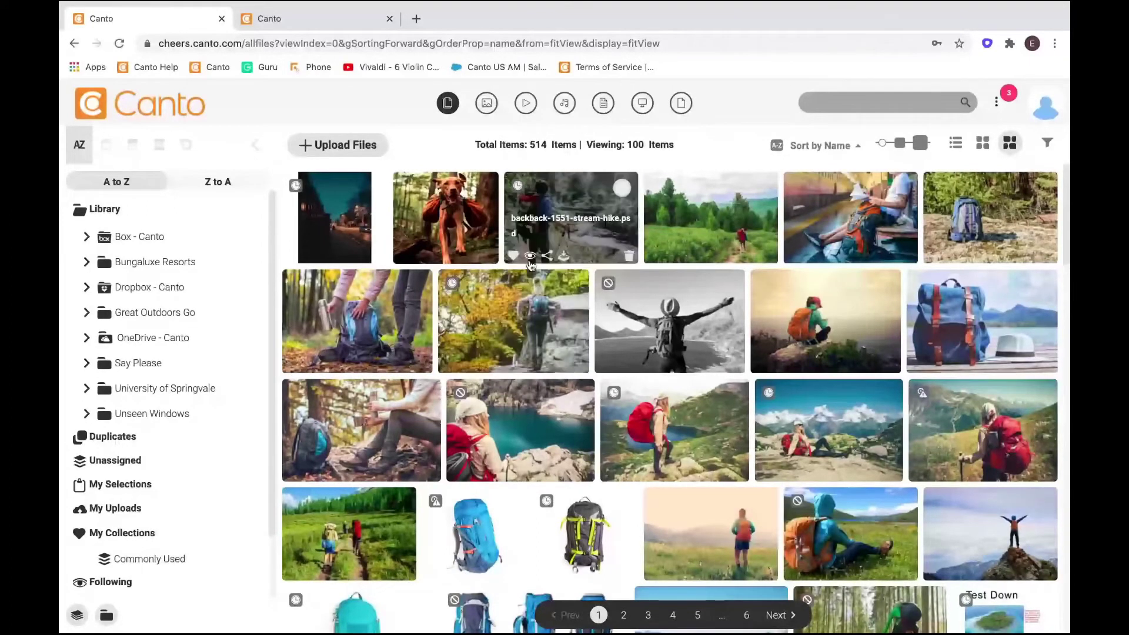
Open the Bungaluxe Resorts folder, then search the library for 'water' (59 results).
{"action": "left_click", "coordinate": [138, 263]}
{"action": "left_click", "coordinate": [966, 104]}
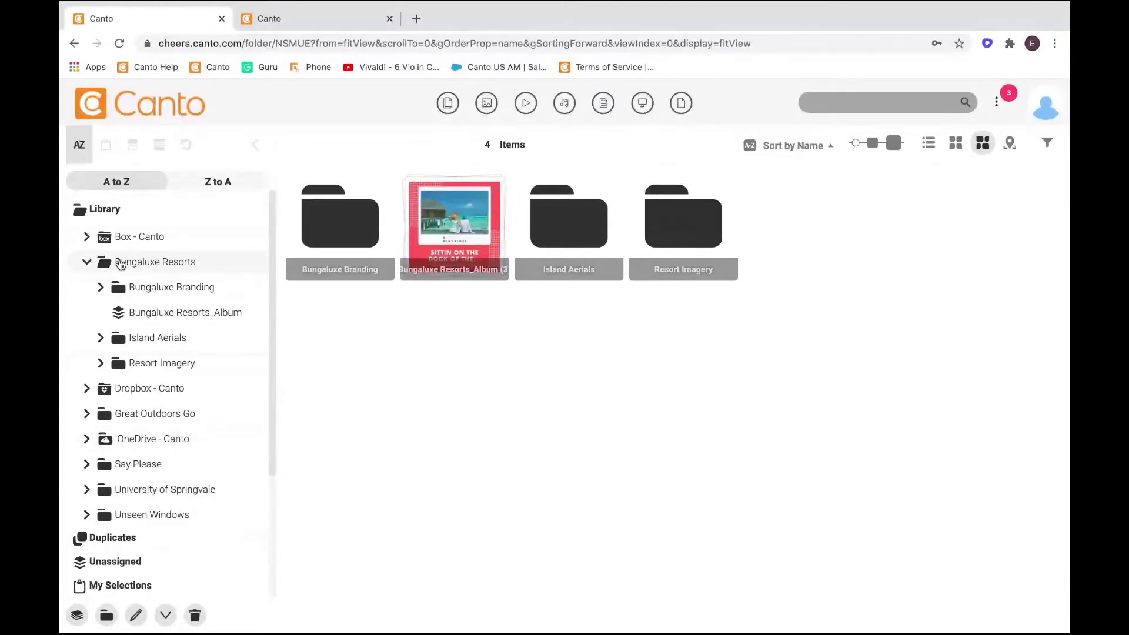
{"action": "left_click", "coordinate": [841, 100]}
{"action": "type", "text": "water"}
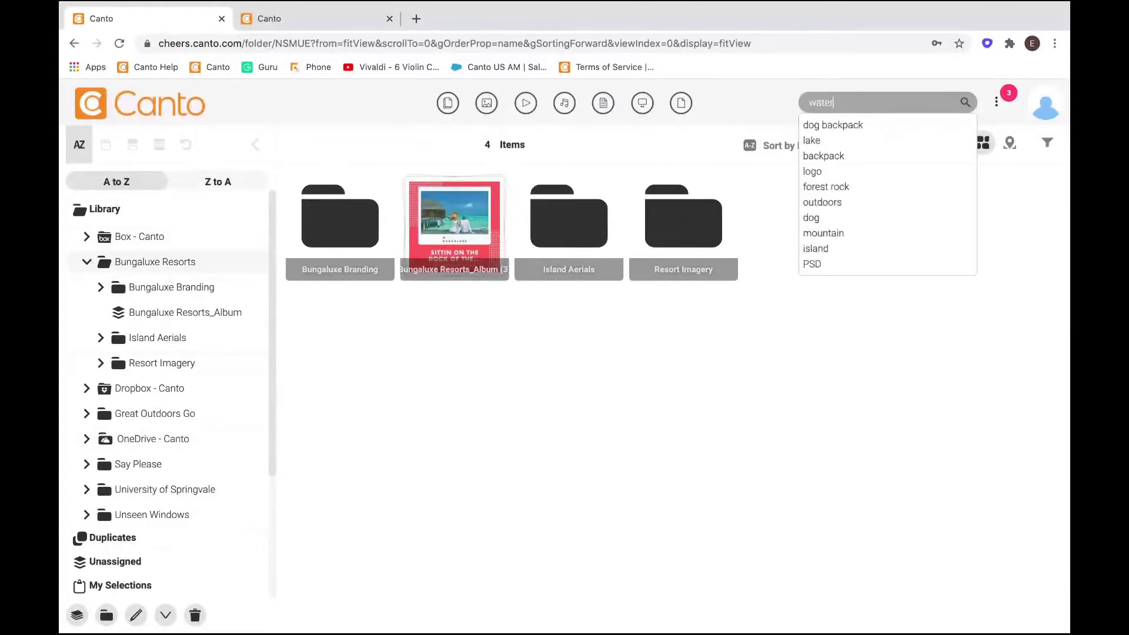
{"action": "key", "text": "Return"}
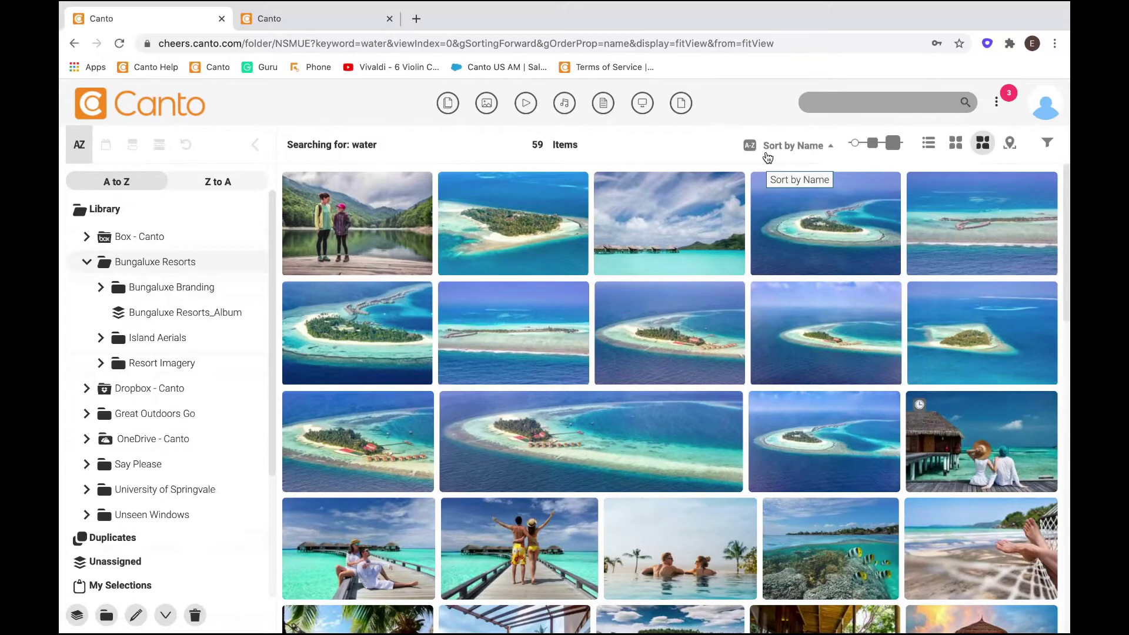
Open the Portals page listing the 6 portals with URLs, access and sync dates.
{"action": "scroll", "coordinate": [112, 414], "scroll_direction": "down", "scroll_amount": 3}
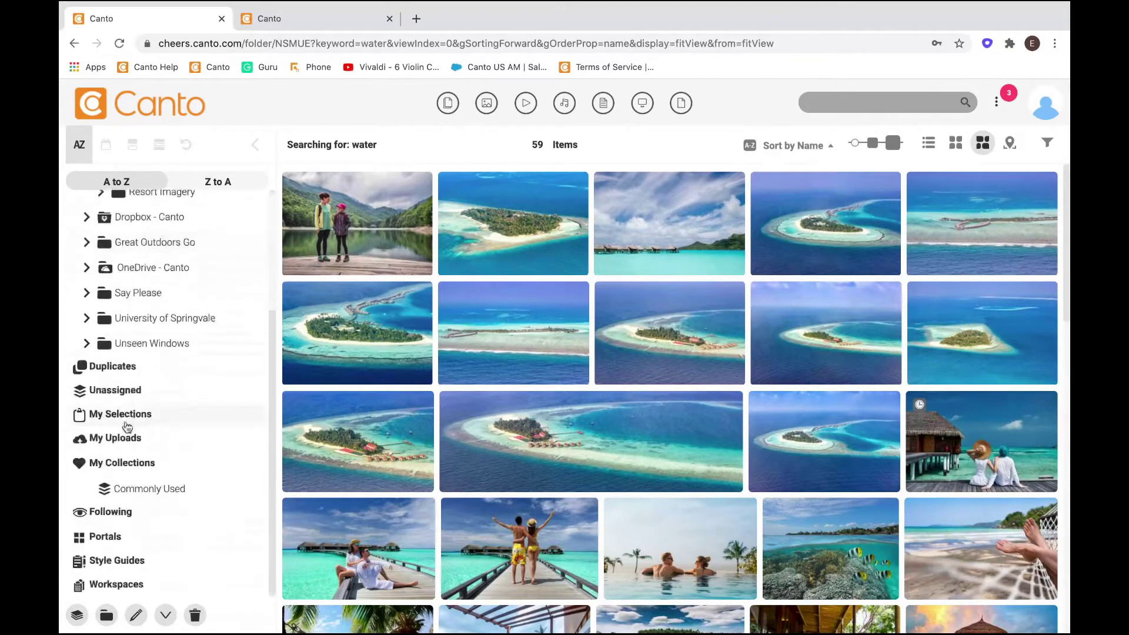
{"action": "left_click", "coordinate": [104, 536]}
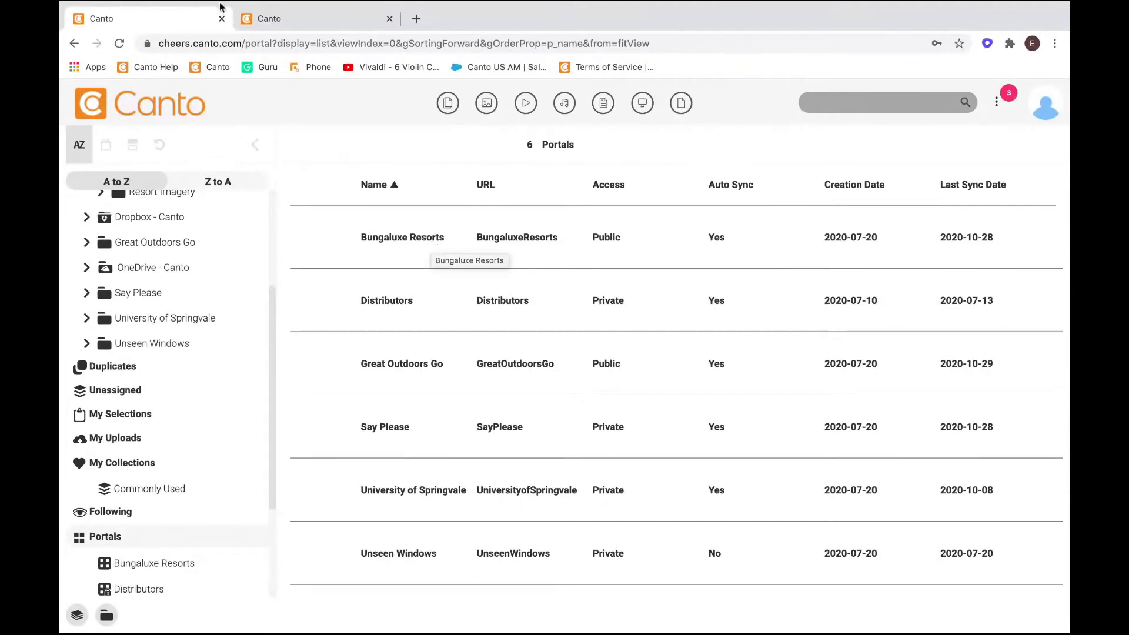
Switch to the Bungaluxe Resorts portal tab and browse its landing page.
{"action": "left_click", "coordinate": [277, 20]}
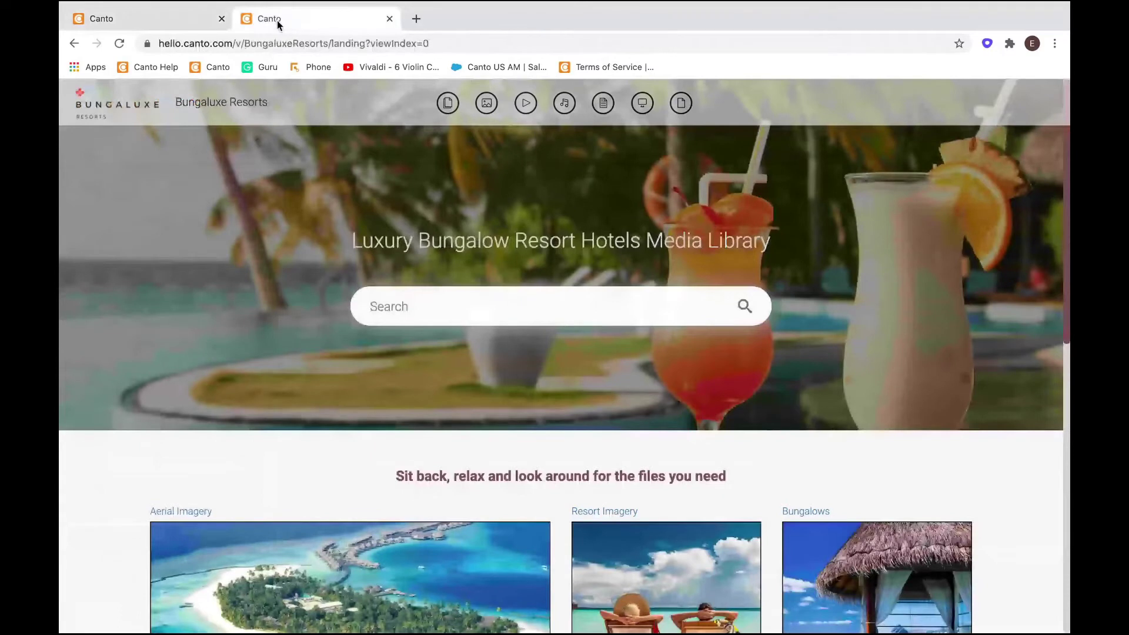
{"action": "scroll", "coordinate": [237, 234], "scroll_direction": "down", "scroll_amount": 1}
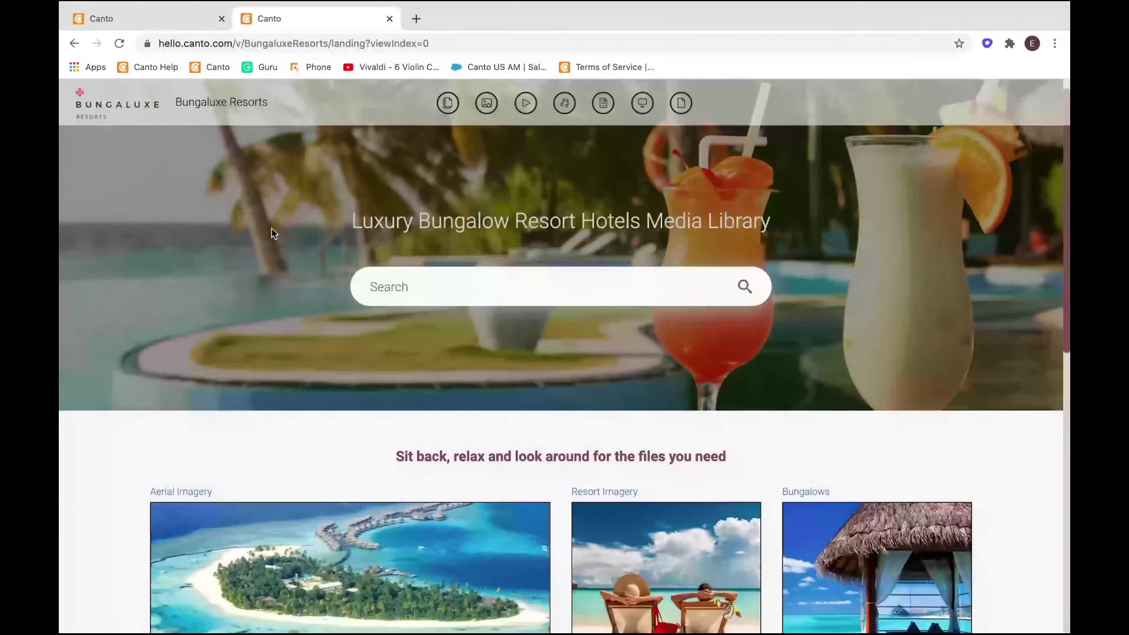
{"action": "scroll", "coordinate": [273, 233], "scroll_direction": "down", "scroll_amount": 5}
{"action": "scroll", "coordinate": [373, 219], "scroll_direction": "up", "scroll_amount": 6}
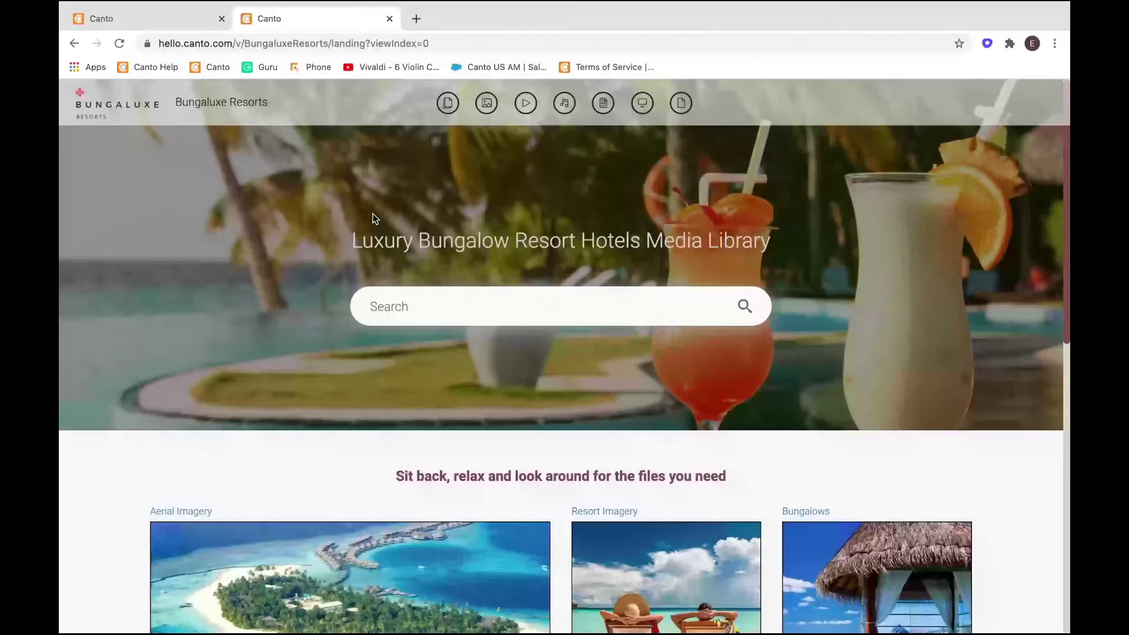
{"action": "scroll", "coordinate": [262, 231], "scroll_direction": "down", "scroll_amount": 1}
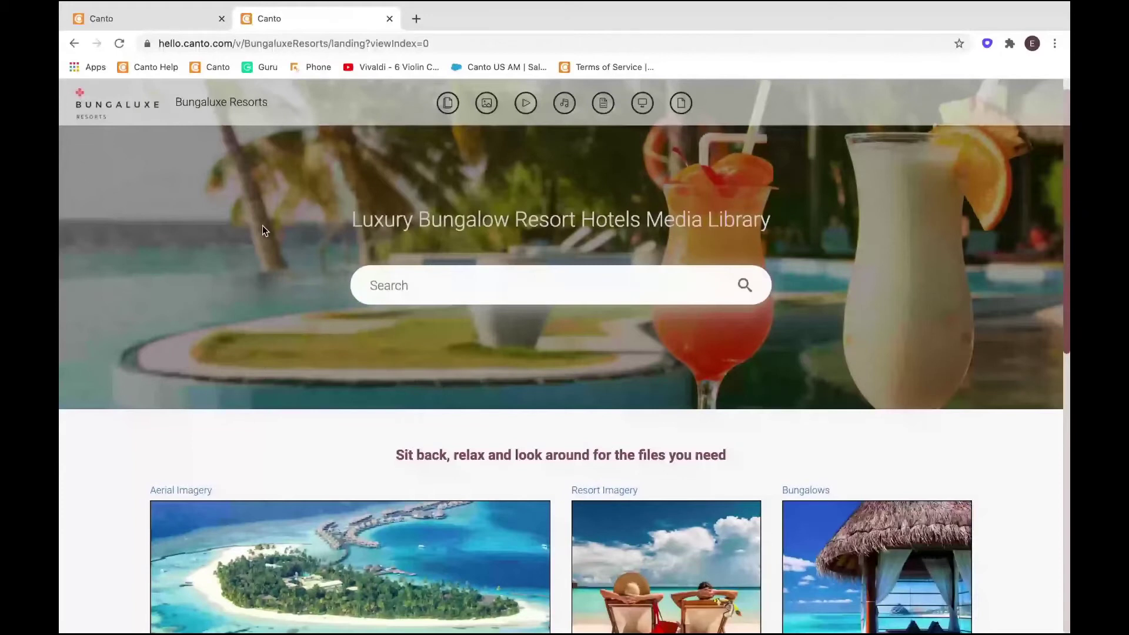
{"action": "scroll", "coordinate": [279, 256], "scroll_direction": "down", "scroll_amount": 4}
{"action": "scroll", "coordinate": [295, 287], "scroll_direction": "down", "scroll_amount": 5}
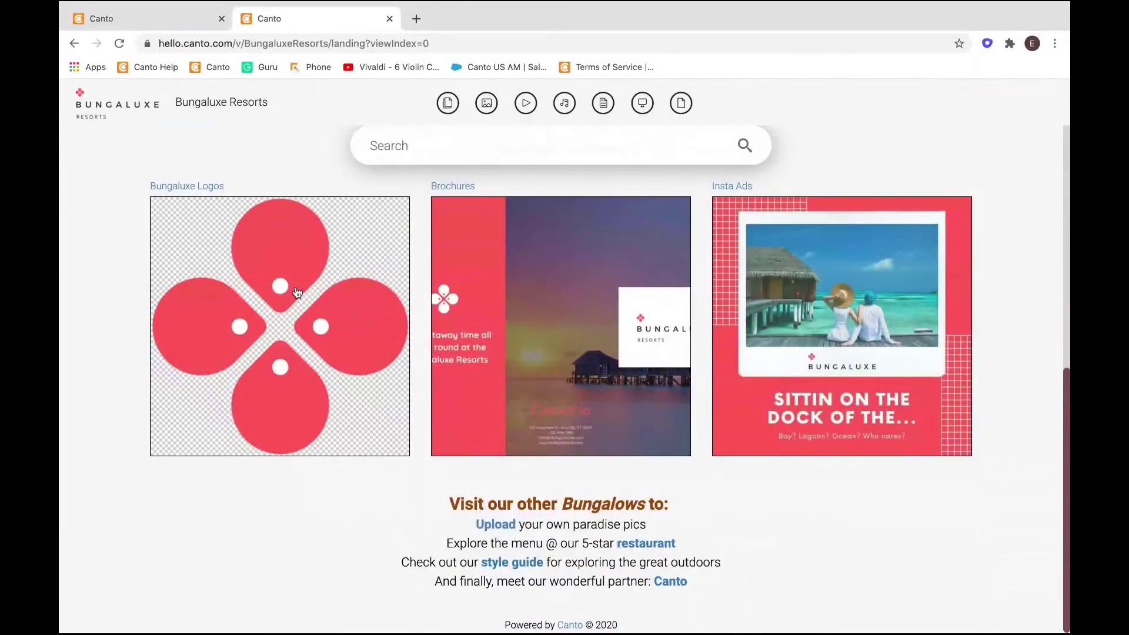
{"action": "scroll", "coordinate": [297, 292], "scroll_direction": "up", "scroll_amount": 2}
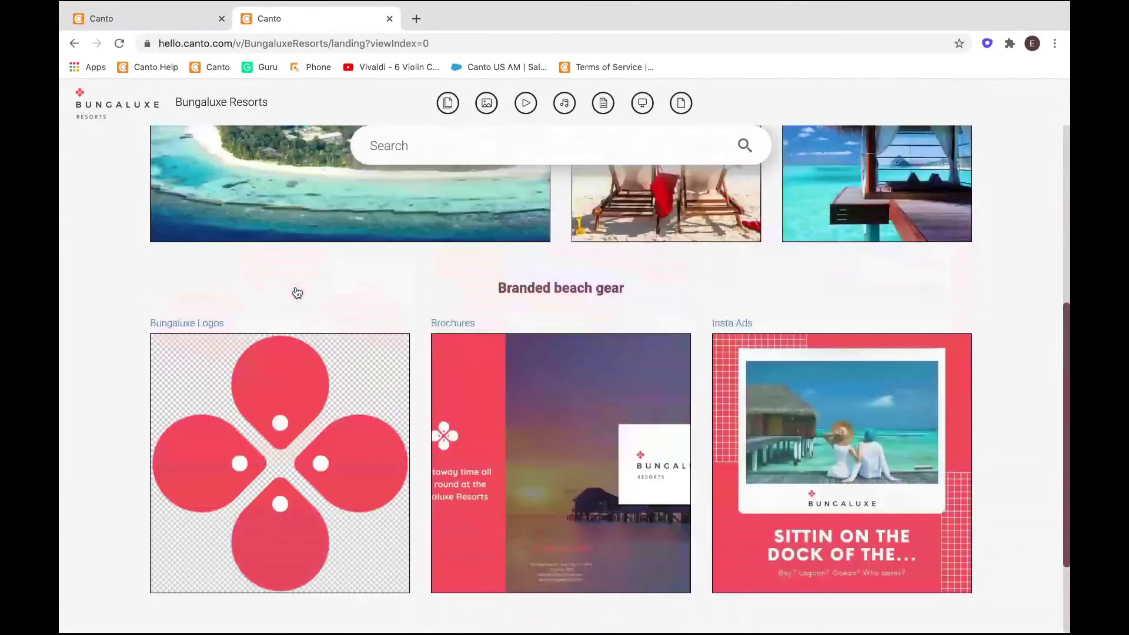
{"action": "scroll", "coordinate": [424, 240], "scroll_direction": "up", "scroll_amount": 2}
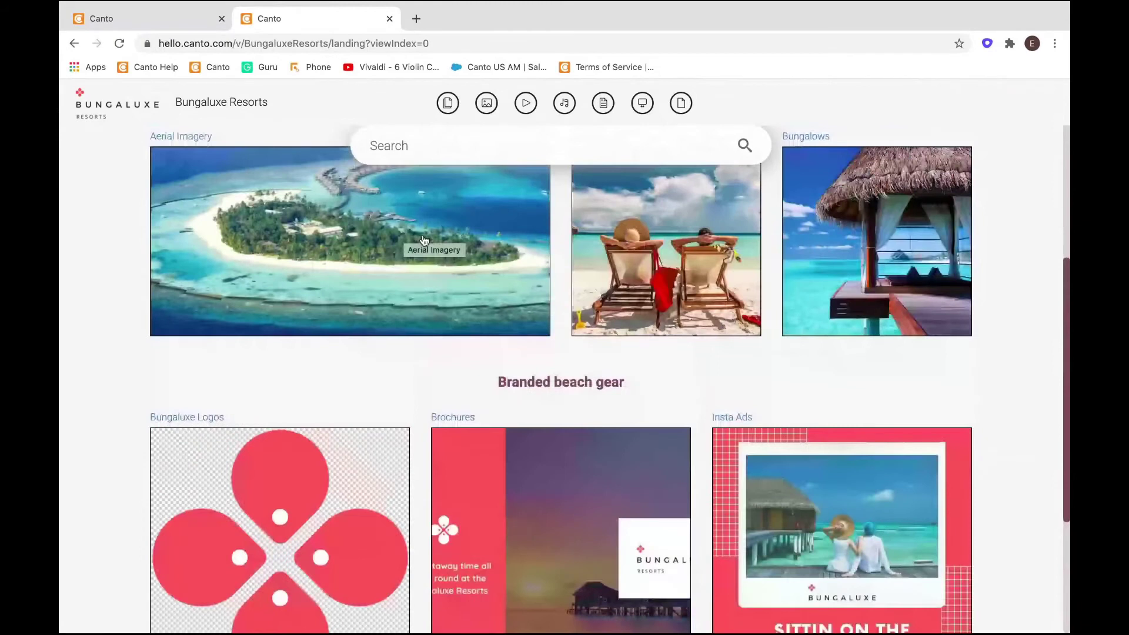
{"action": "scroll", "coordinate": [424, 240], "scroll_direction": "up", "scroll_amount": 2}
Search the portal for 'beach' using the suggested term.
{"action": "left_click", "coordinate": [441, 143]}
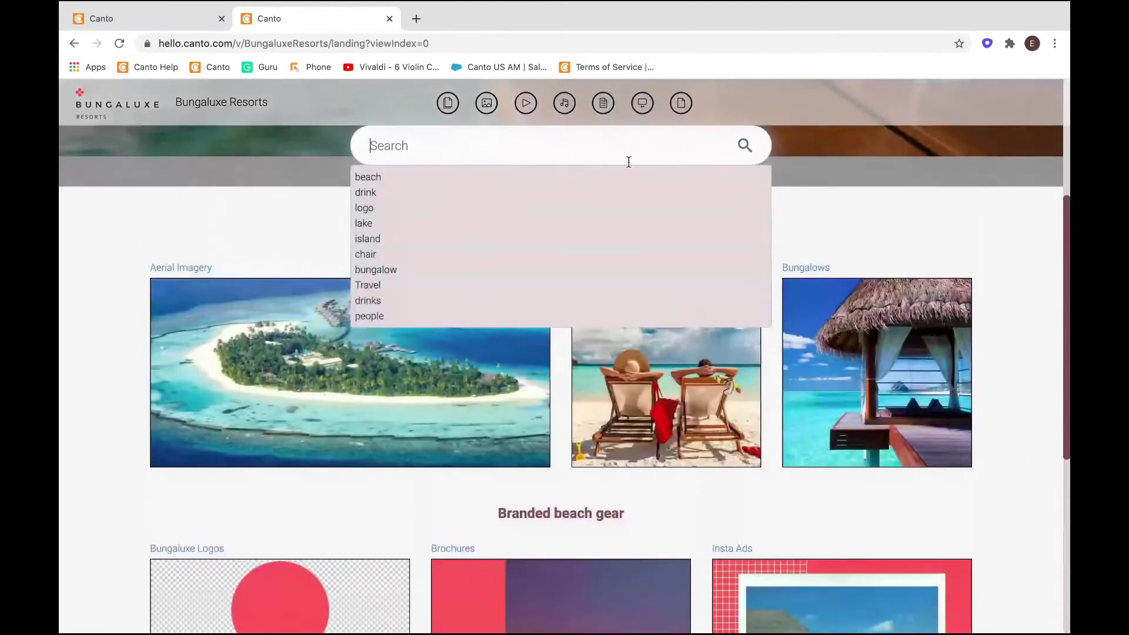
{"action": "key", "text": "Down"}
{"action": "key", "text": "Return"}
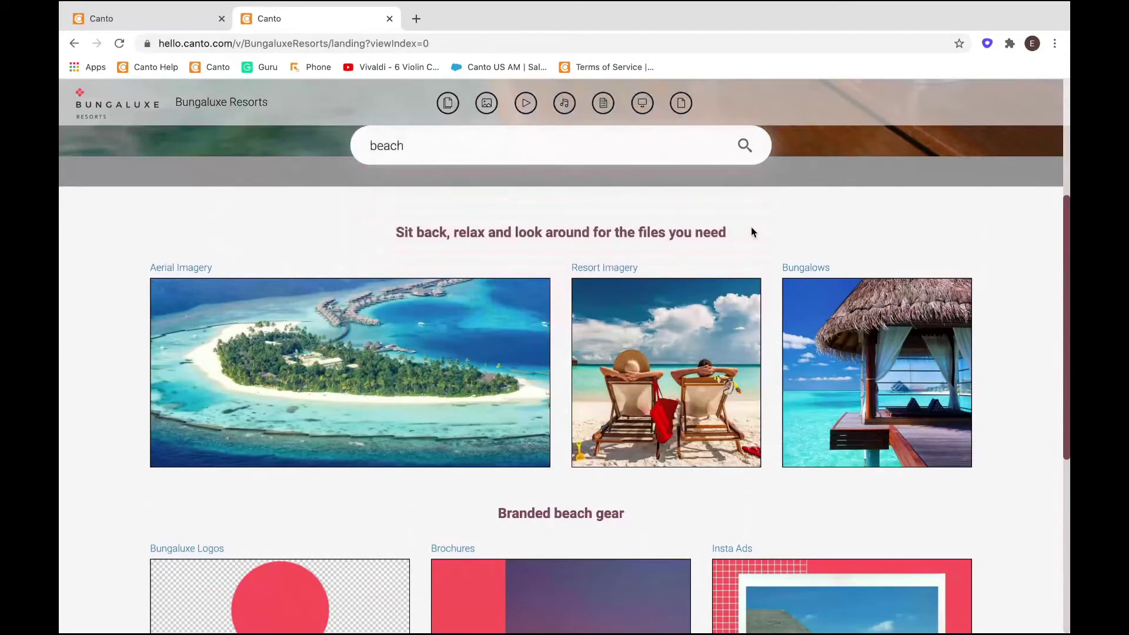
{"action": "scroll", "coordinate": [751, 232], "scroll_direction": "up", "scroll_amount": 2}
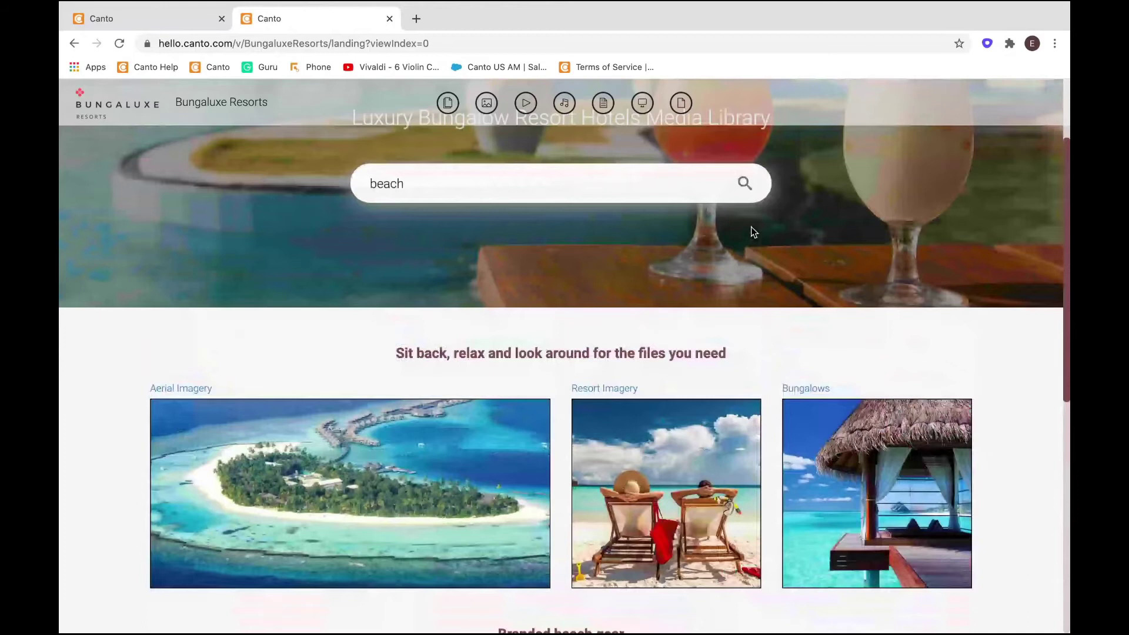
{"action": "scroll", "coordinate": [630, 544], "scroll_direction": "down", "scroll_amount": 8}
{"action": "scroll", "coordinate": [630, 544], "scroll_direction": "up", "scroll_amount": 7}
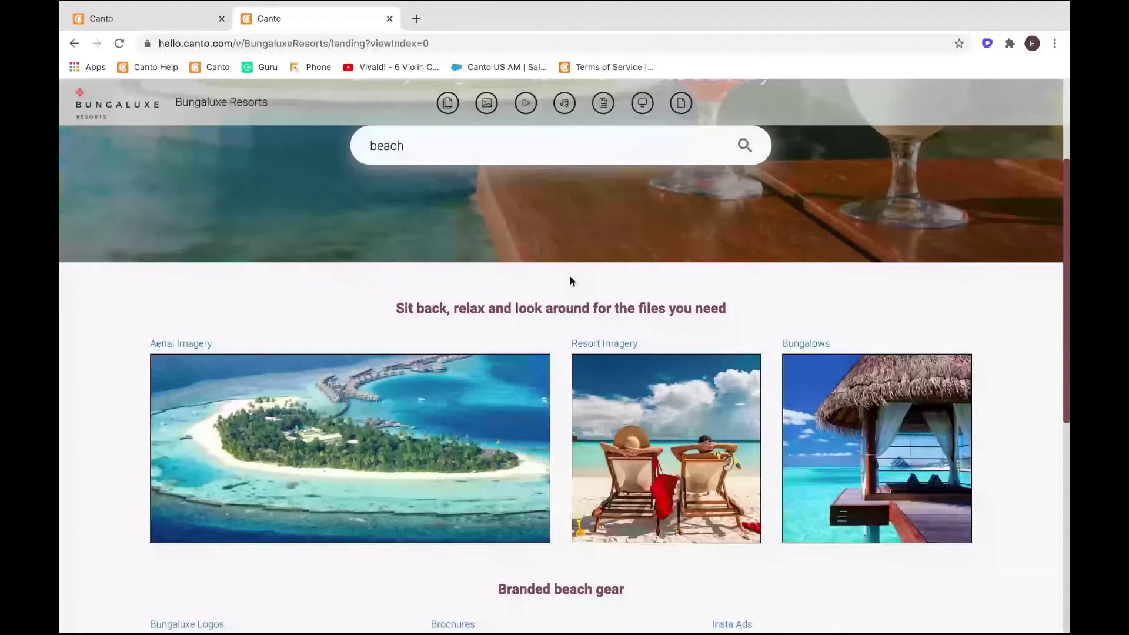
{"action": "scroll", "coordinate": [327, 497], "scroll_direction": "up", "scroll_amount": 1}
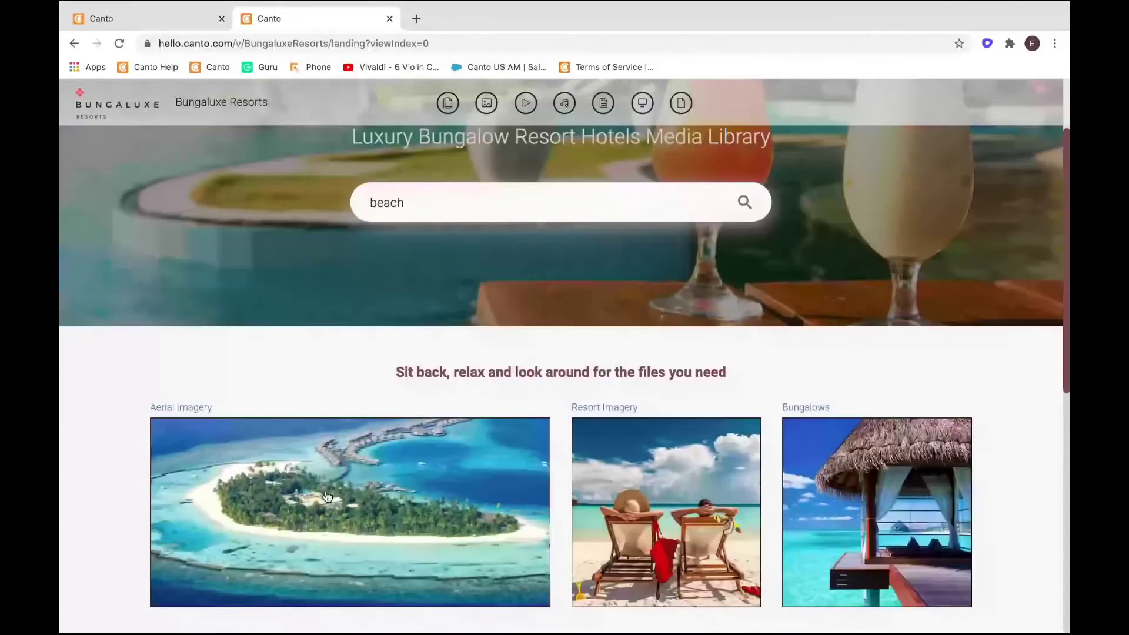
Return to the first tab and open the Great Outdoors Go guide from Style Guides.
{"action": "left_click", "coordinate": [136, 19]}
{"action": "scroll", "coordinate": [123, 547], "scroll_direction": "down", "scroll_amount": 1}
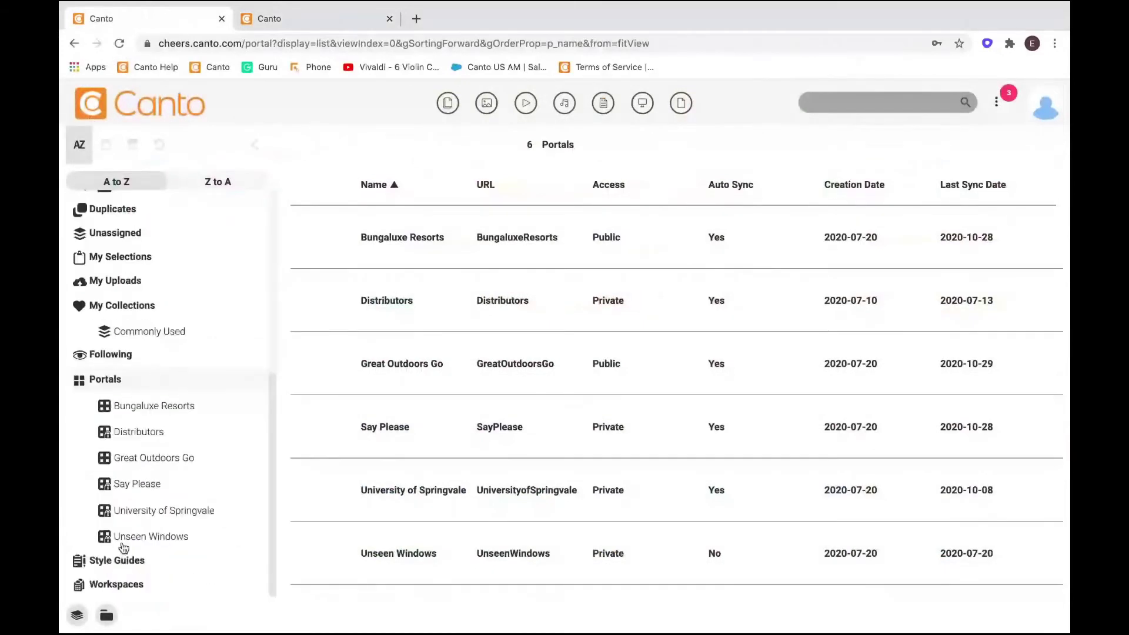
{"action": "left_click", "coordinate": [117, 560]}
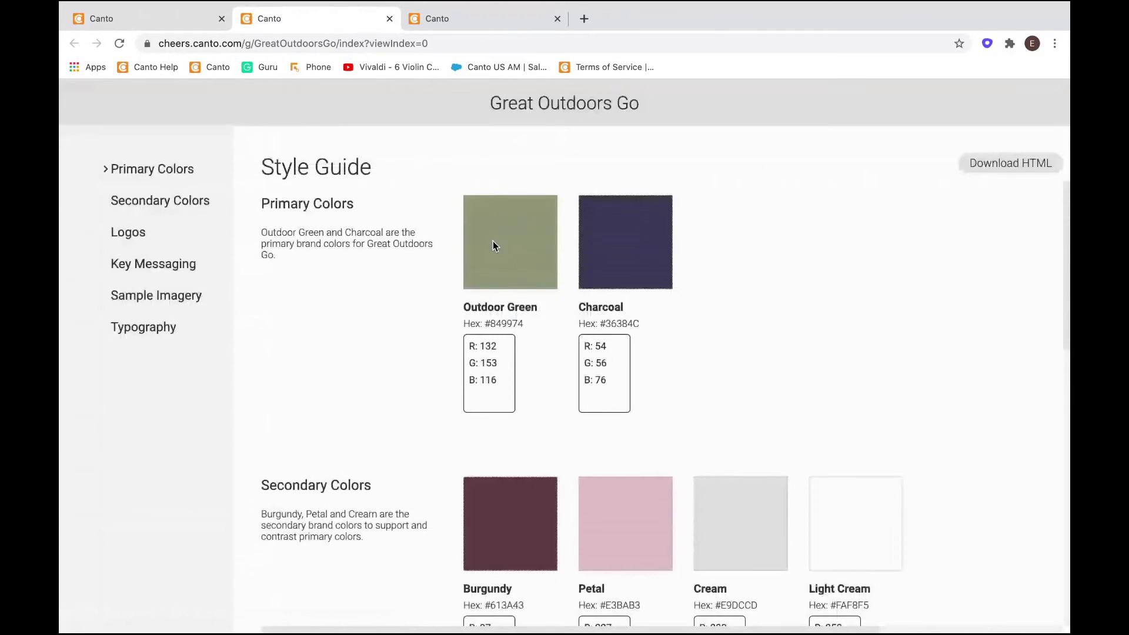
{"action": "scroll", "coordinate": [608, 431], "scroll_direction": "down", "scroll_amount": 5}
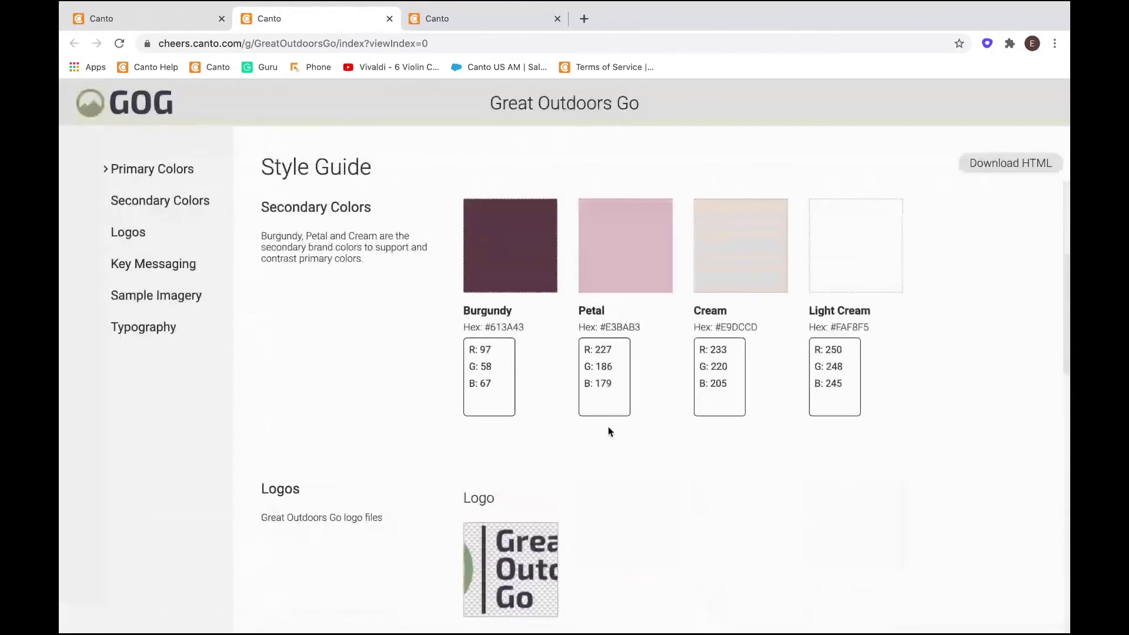
{"action": "scroll", "coordinate": [608, 431], "scroll_direction": "down", "scroll_amount": 5}
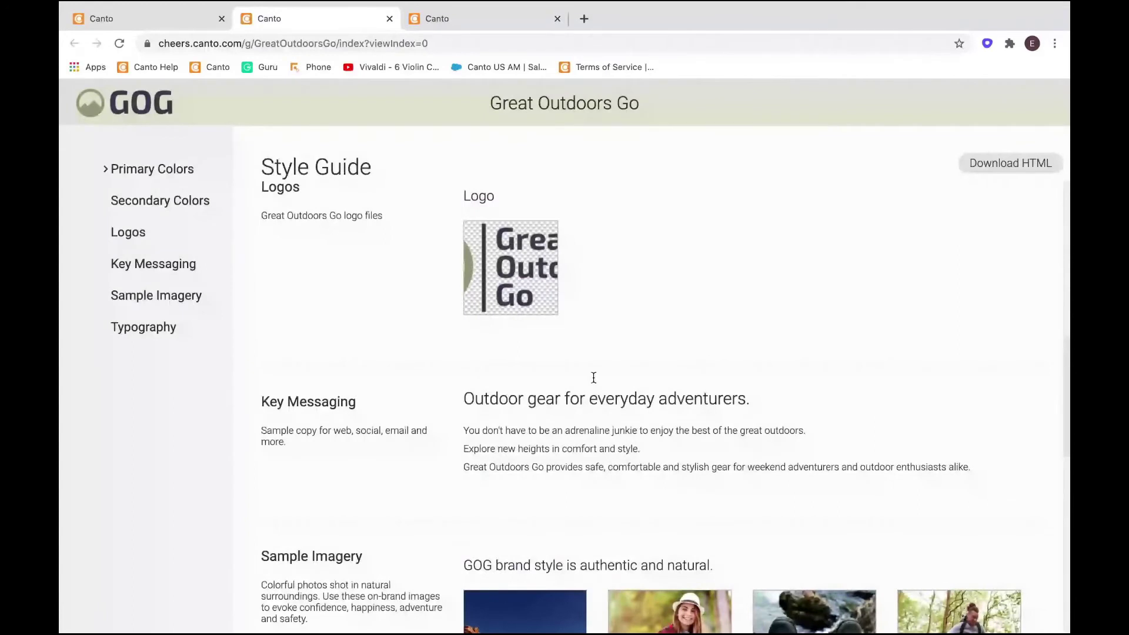
{"action": "scroll", "coordinate": [593, 377], "scroll_direction": "down", "scroll_amount": 6}
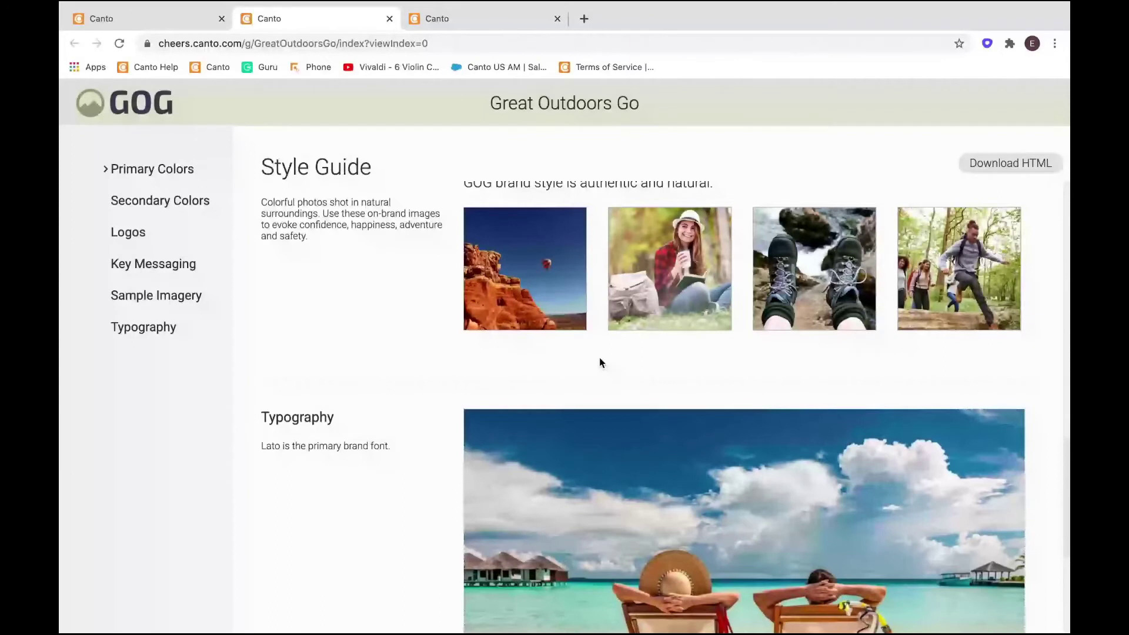
{"action": "scroll", "coordinate": [601, 362], "scroll_direction": "up", "scroll_amount": 12}
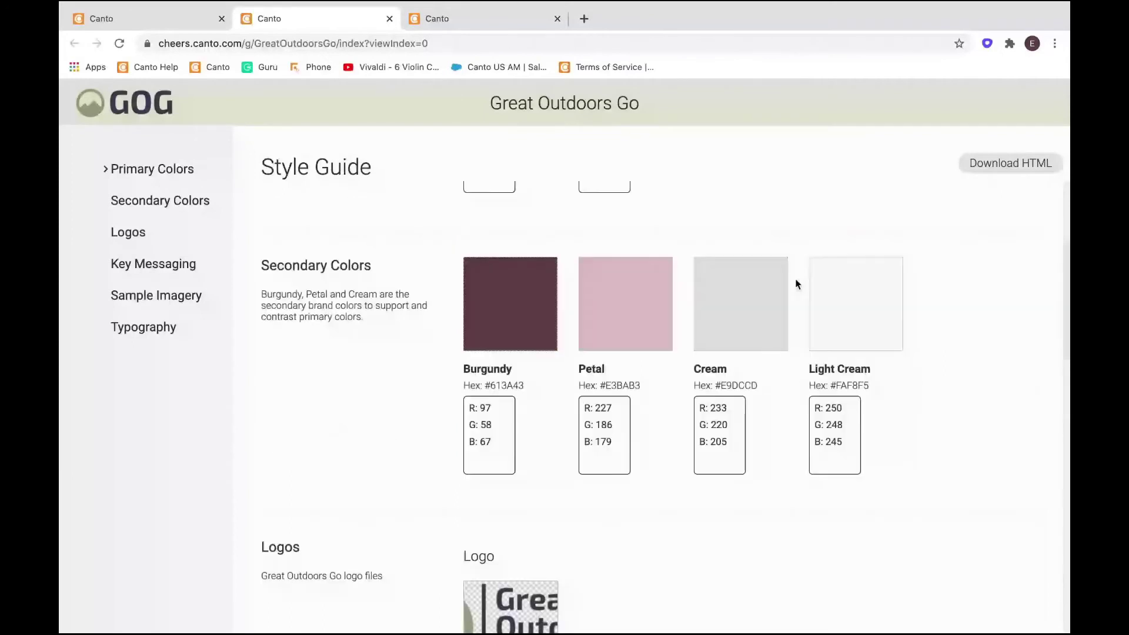
{"action": "scroll", "coordinate": [797, 284], "scroll_direction": "up", "scroll_amount": 3}
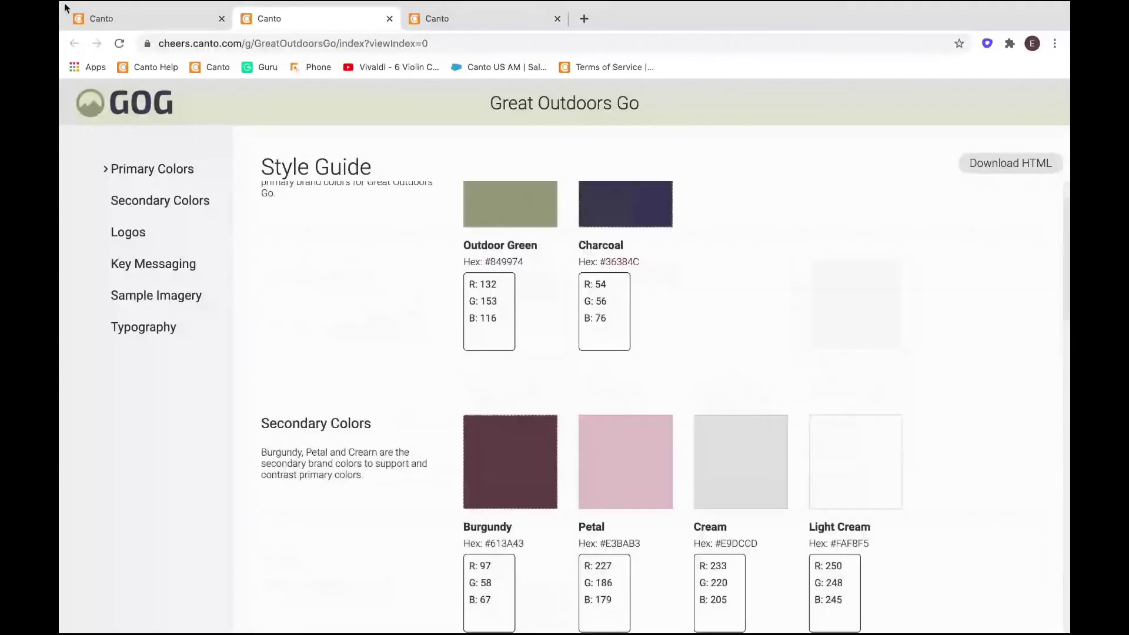
{"action": "left_click", "coordinate": [129, 18]}
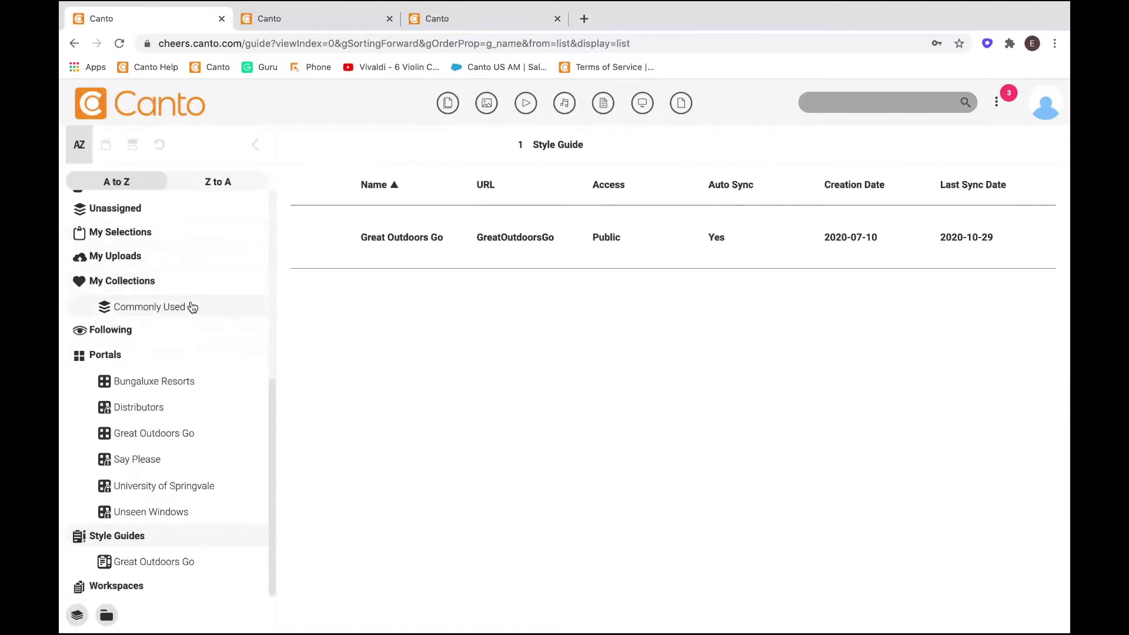
{"action": "scroll", "coordinate": [189, 305], "scroll_direction": "up", "scroll_amount": 1}
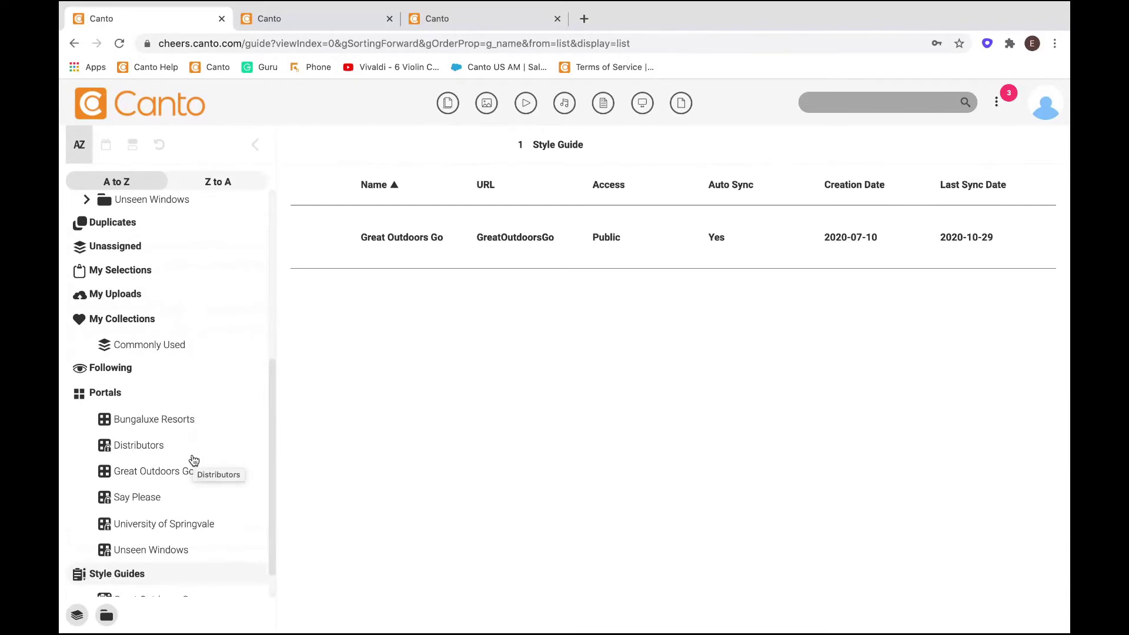
{"action": "scroll", "coordinate": [196, 312], "scroll_direction": "up", "scroll_amount": 3}
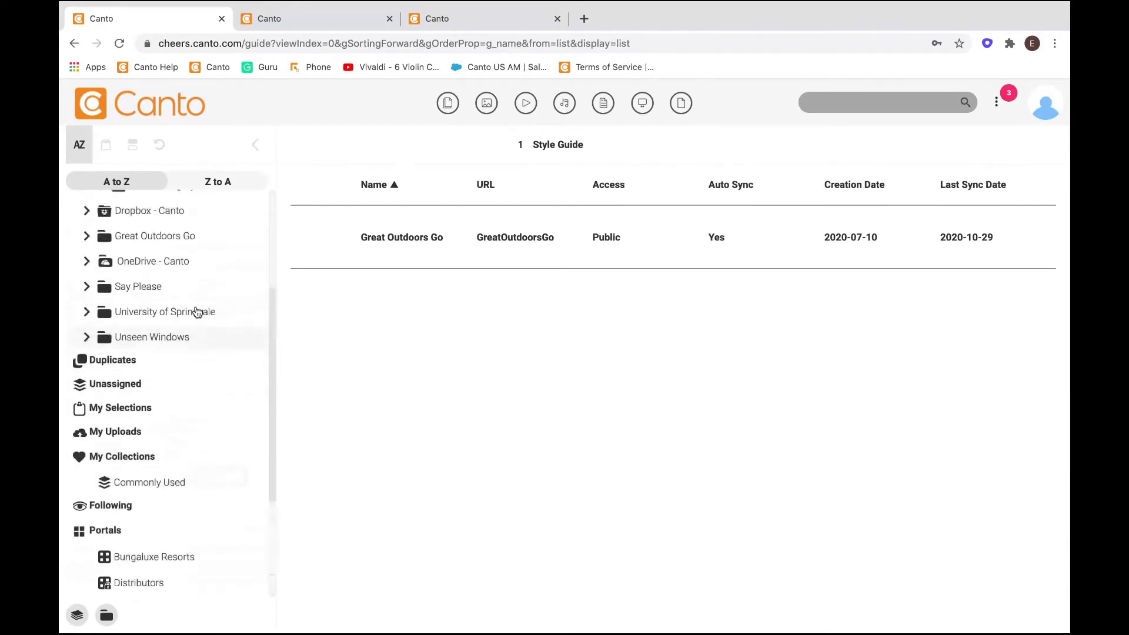
{"action": "scroll", "coordinate": [197, 312], "scroll_direction": "up", "scroll_amount": 1}
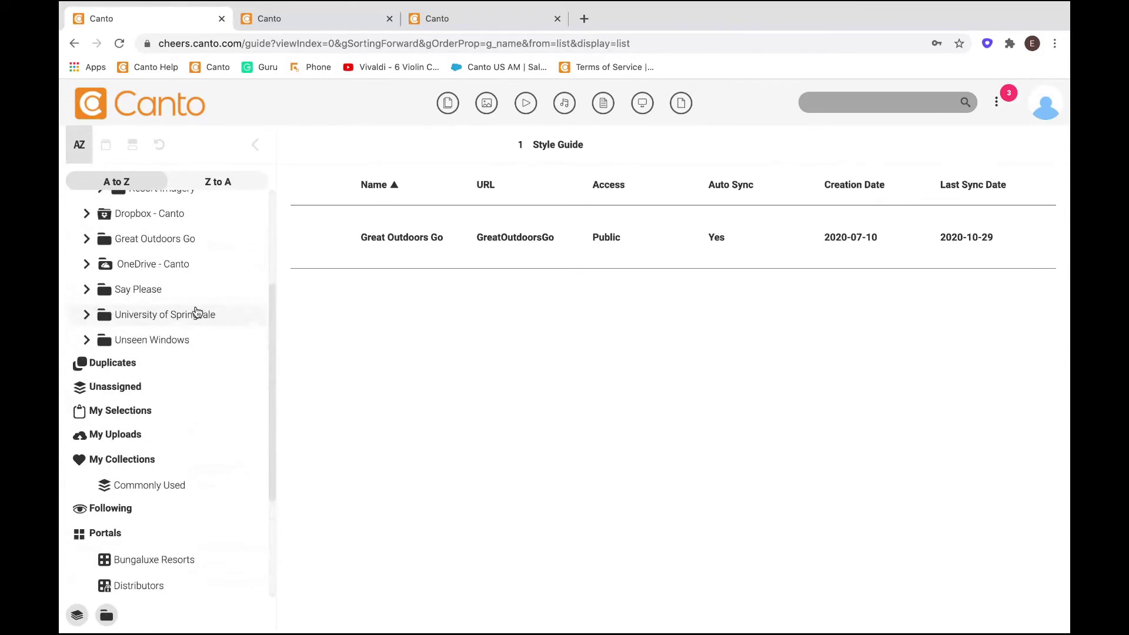
{"action": "scroll", "coordinate": [196, 311], "scroll_direction": "up", "scroll_amount": 3}
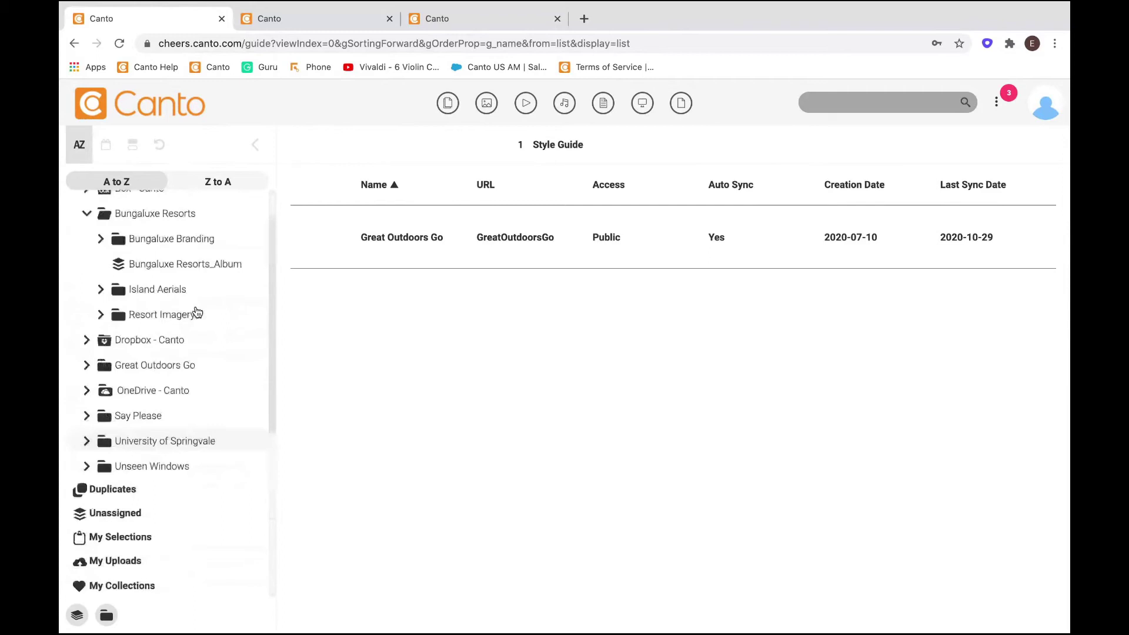
{"action": "scroll", "coordinate": [197, 312], "scroll_direction": "up", "scroll_amount": 2}
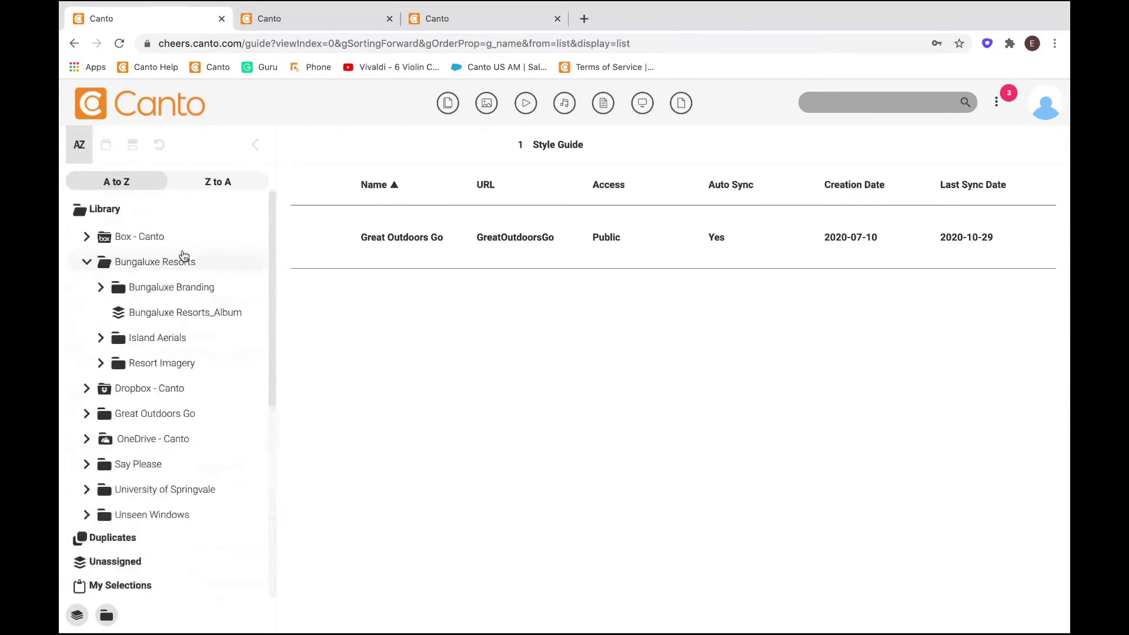
Go back to the All Files grid of 514 library assets via the Canto logo.
{"action": "left_click", "coordinate": [147, 105]}
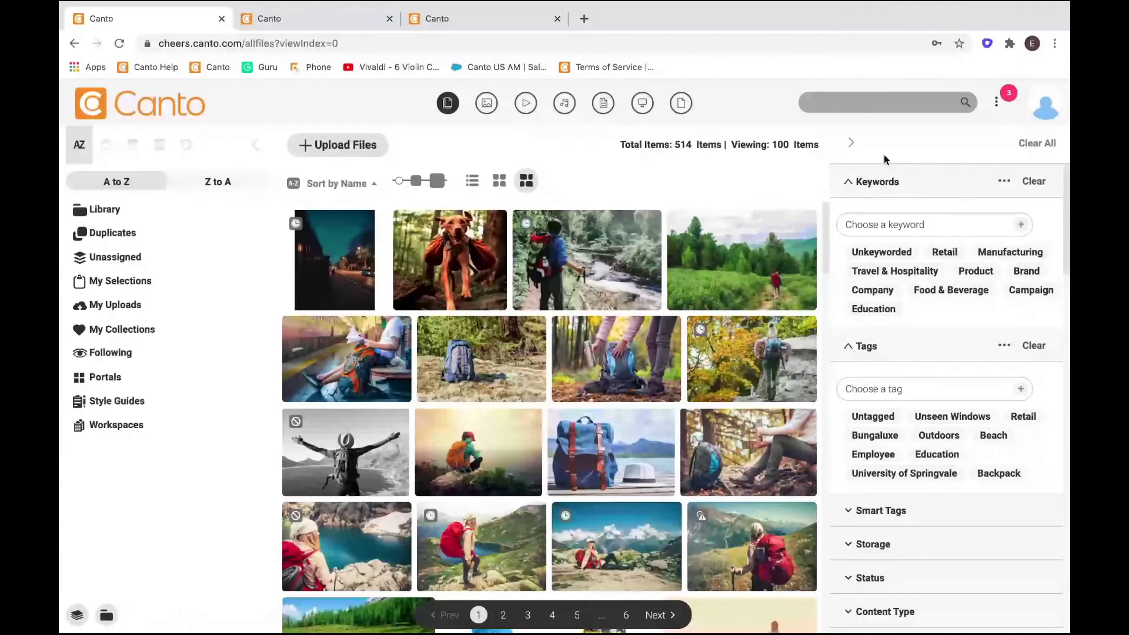
Open Settings and view External Connections under Links & Connections (Box.com, Dropbox, OneDrive).
{"action": "left_click", "coordinate": [1045, 107]}
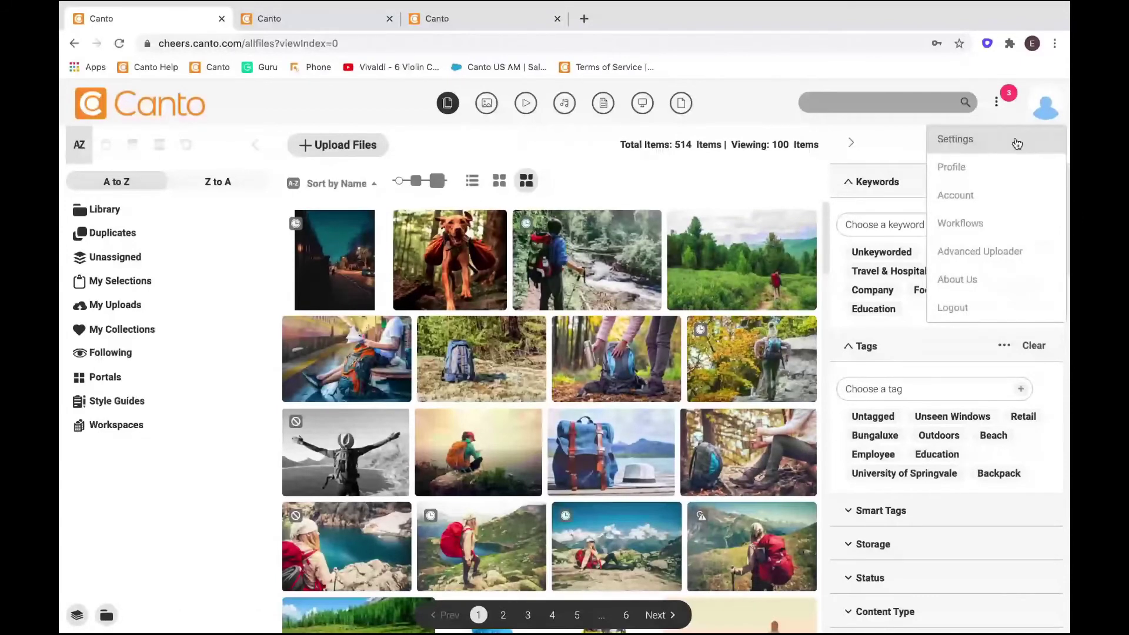
{"action": "left_click", "coordinate": [1016, 141]}
{"action": "left_click", "coordinate": [501, 187]}
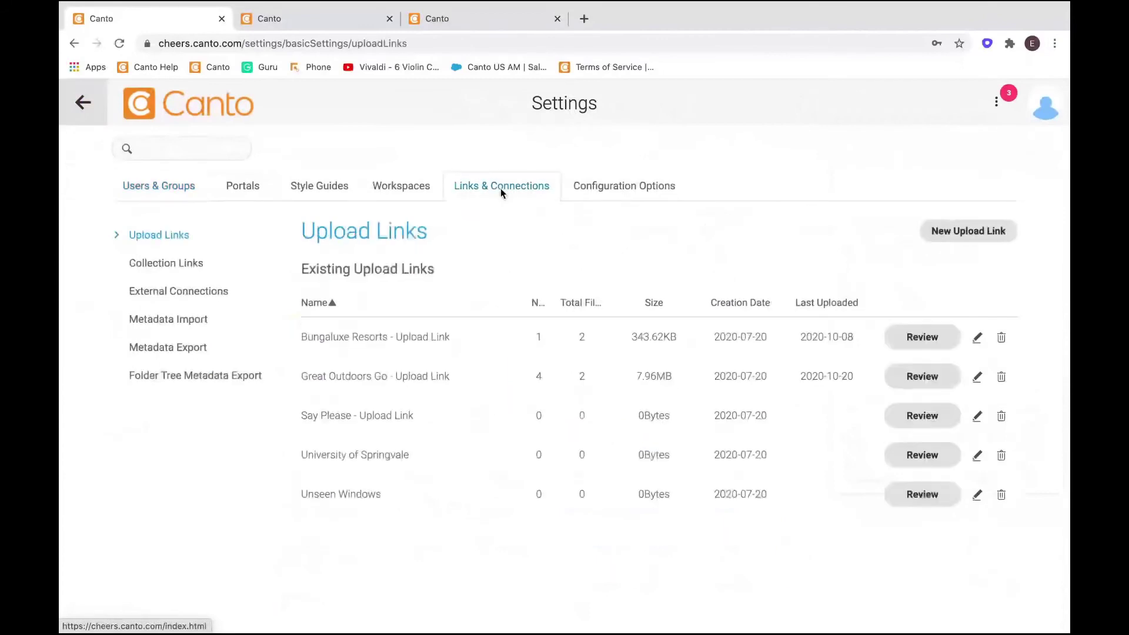
{"action": "left_click", "coordinate": [140, 292]}
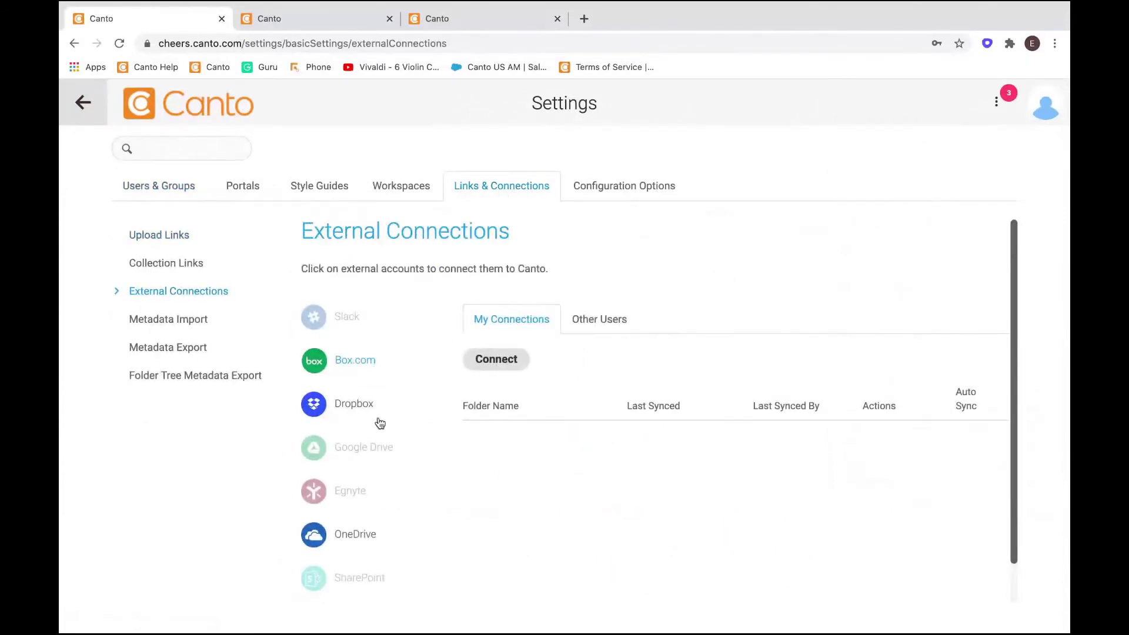
{"action": "scroll", "coordinate": [380, 451], "scroll_direction": "down", "scroll_amount": 1}
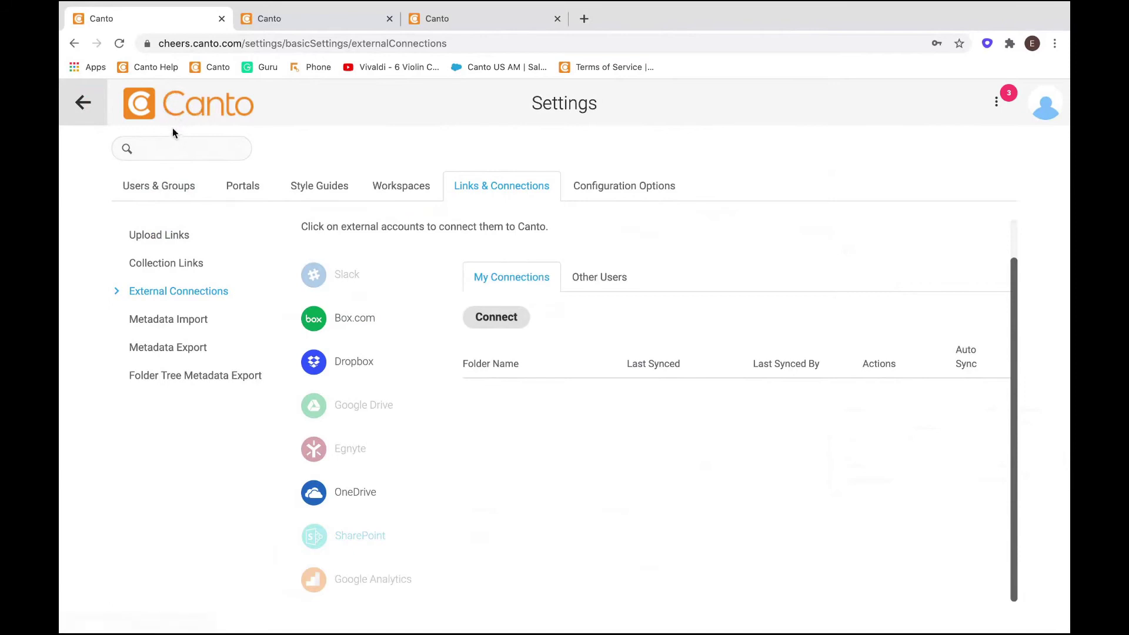
Open the Bungaluxe Resorts portal's edit form under Portals and review its Asset Request and download options.
{"action": "left_click", "coordinate": [236, 199]}
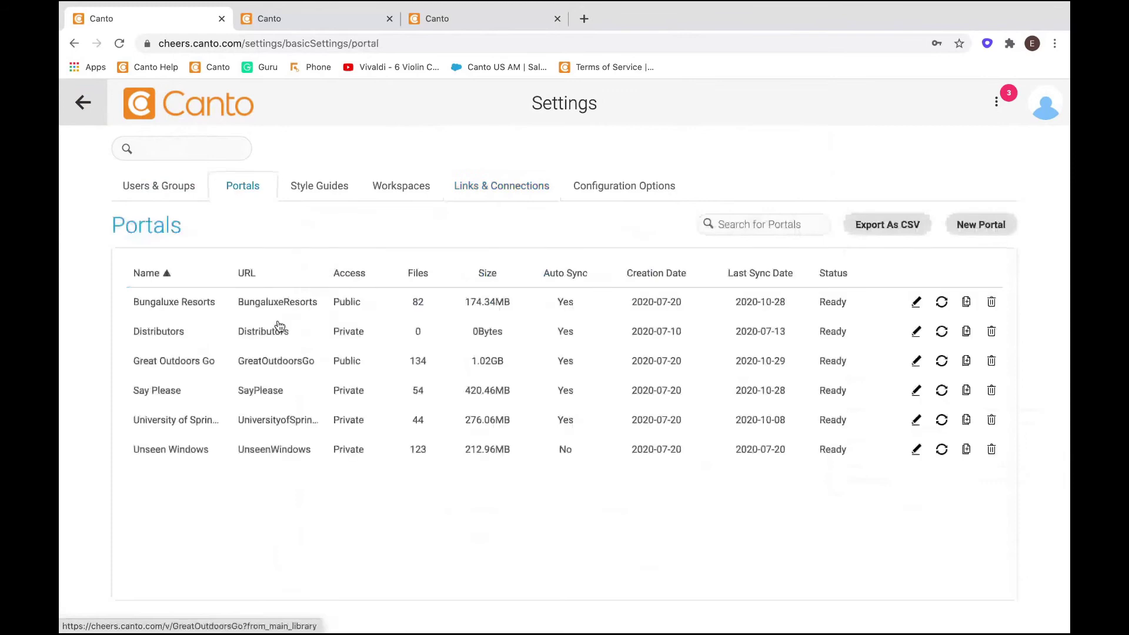
{"action": "left_click", "coordinate": [916, 301]}
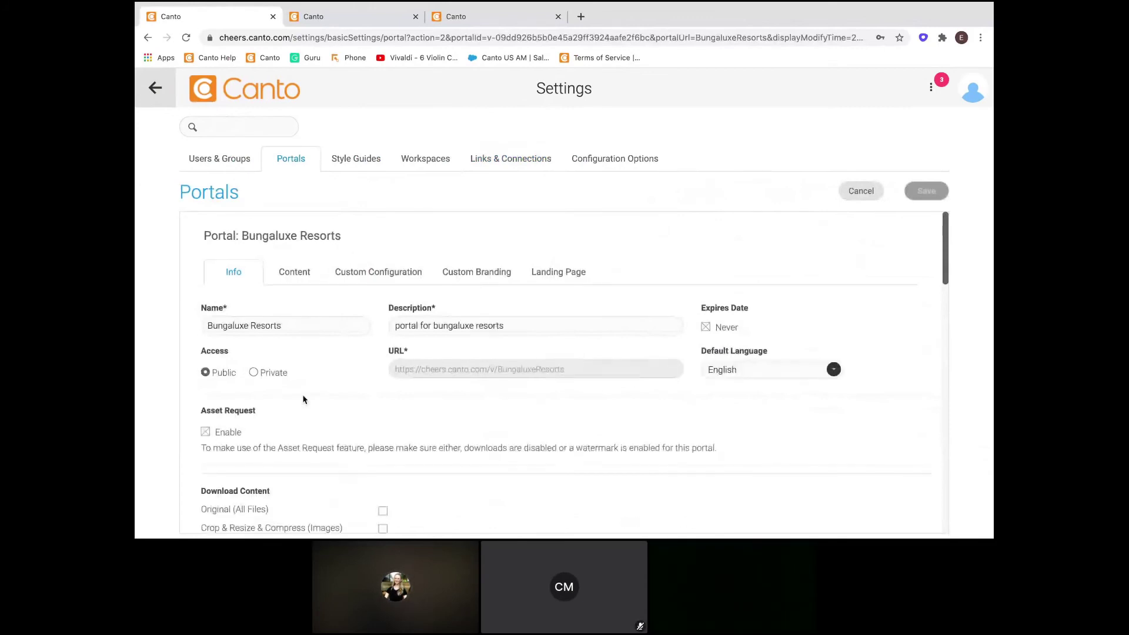
{"action": "scroll", "coordinate": [300, 405], "scroll_direction": "down", "scroll_amount": 1}
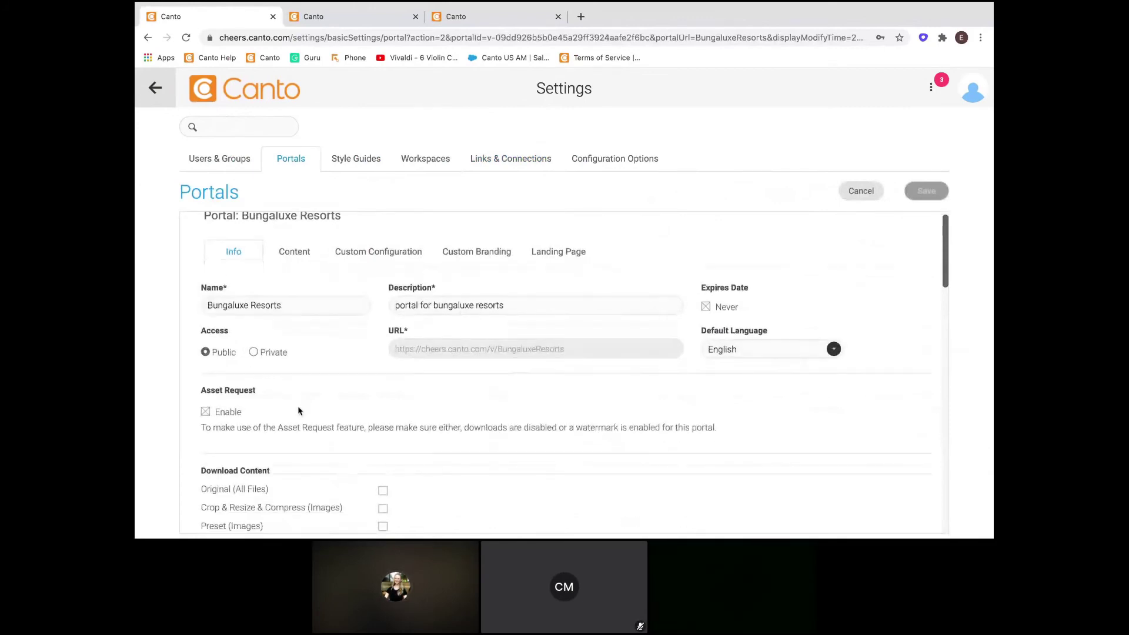
{"action": "scroll", "coordinate": [298, 410], "scroll_direction": "down", "scroll_amount": 2}
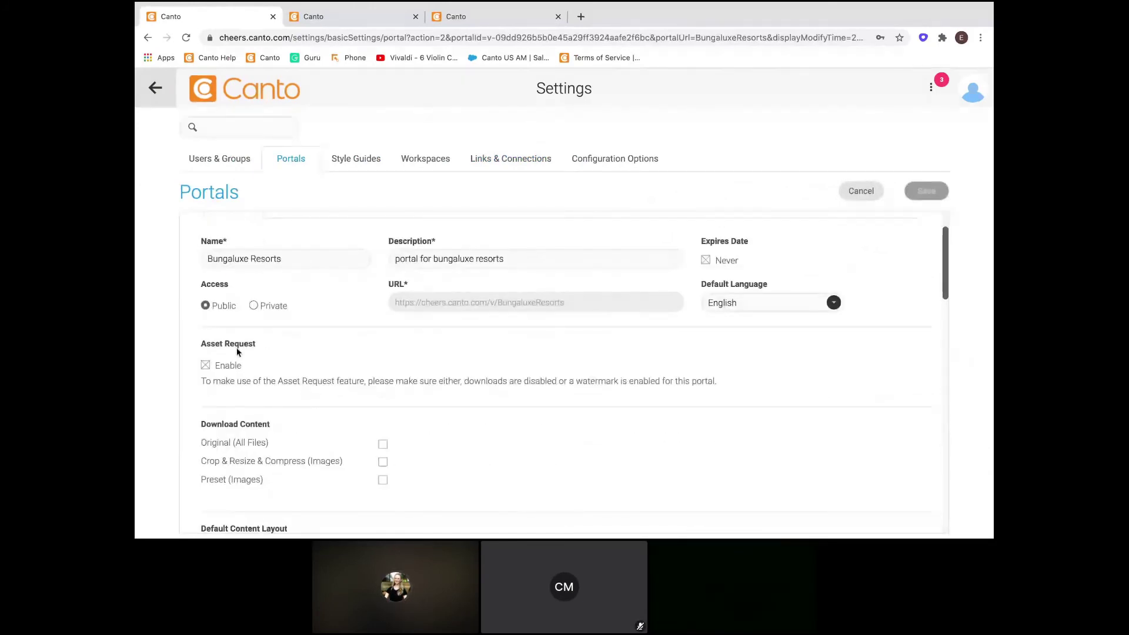
{"action": "scroll", "coordinate": [319, 443], "scroll_direction": "down", "scroll_amount": 1}
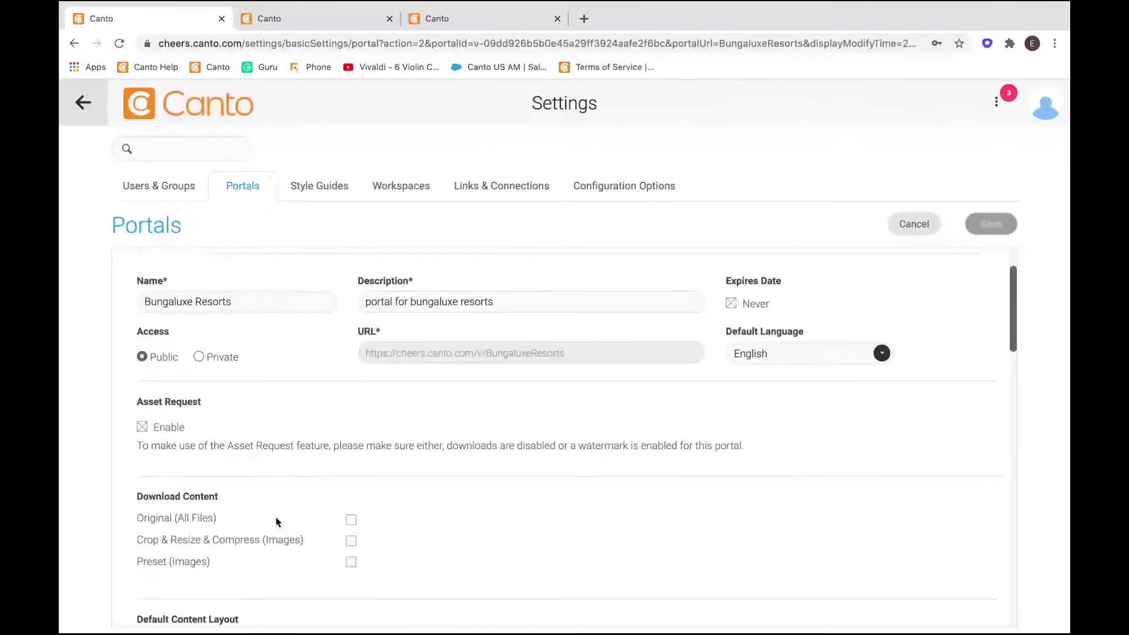
{"action": "scroll", "coordinate": [295, 391], "scroll_direction": "down", "scroll_amount": 3}
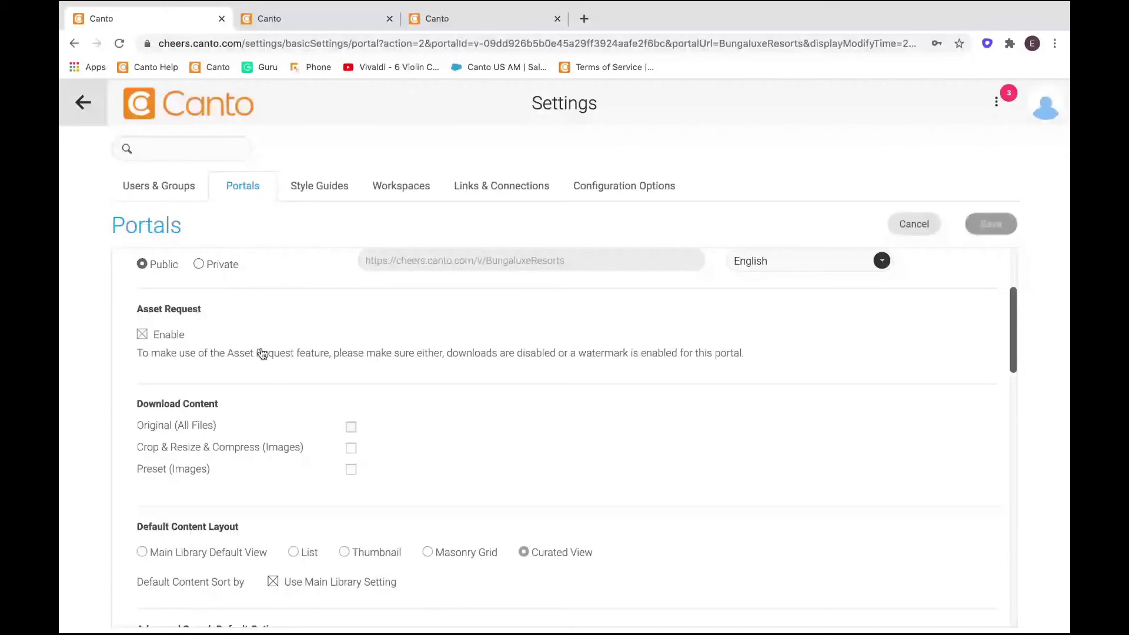
{"action": "scroll", "coordinate": [206, 351], "scroll_direction": "up", "scroll_amount": 1}
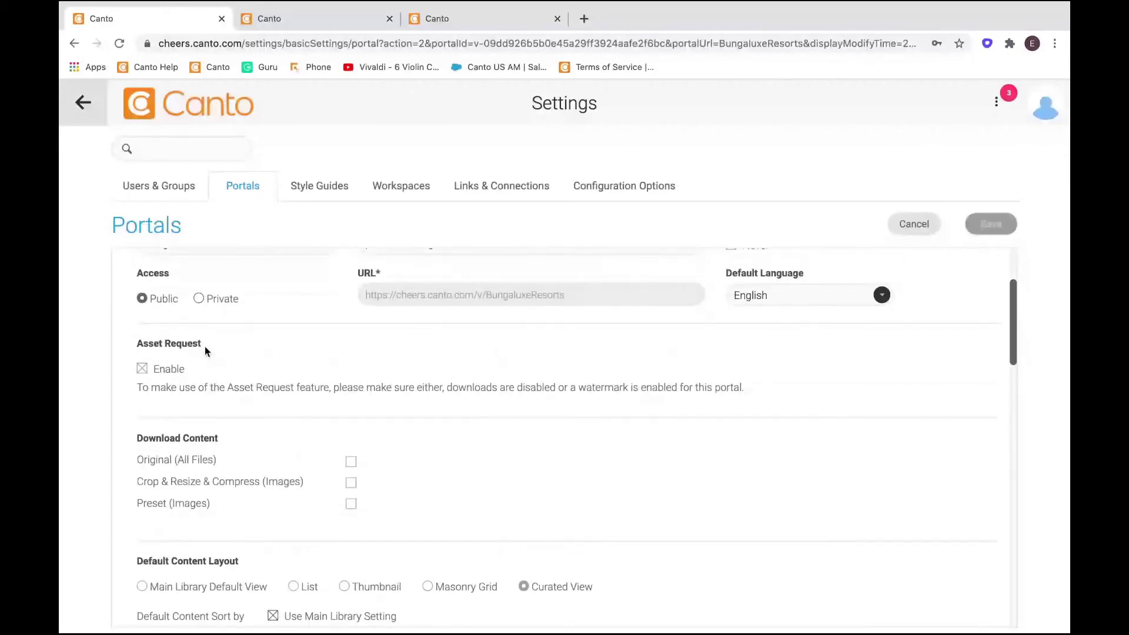
Leave Settings via the Canto logo, returning to the 514-item All Files grid.
{"action": "left_click", "coordinate": [190, 113]}
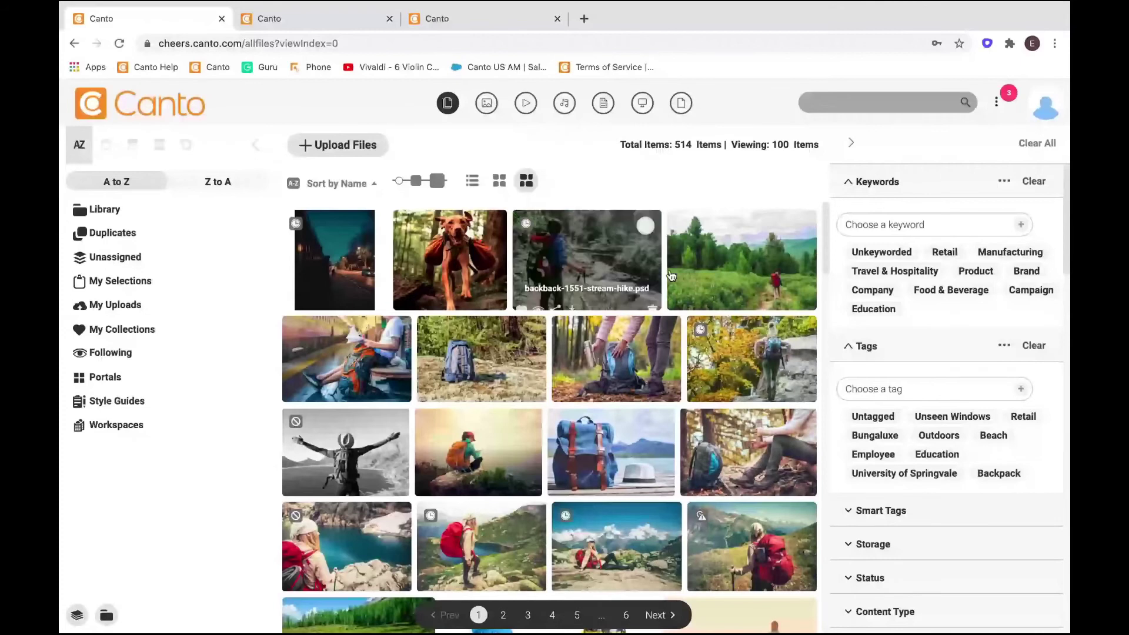
{"action": "left_click", "coordinate": [446, 241]}
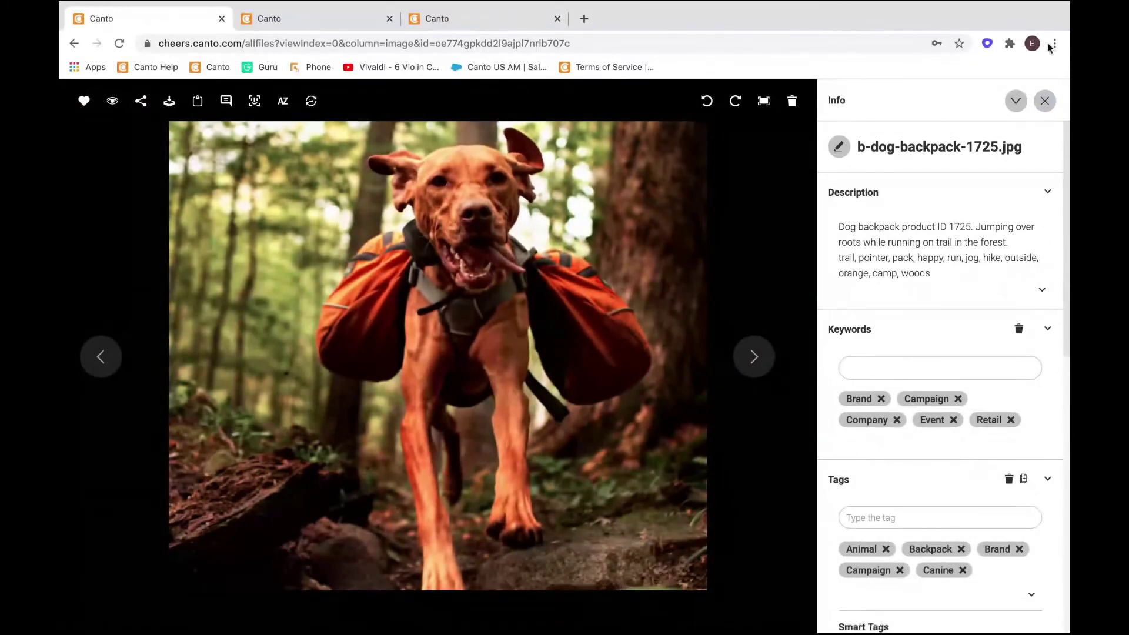
{"action": "left_click", "coordinate": [1044, 102]}
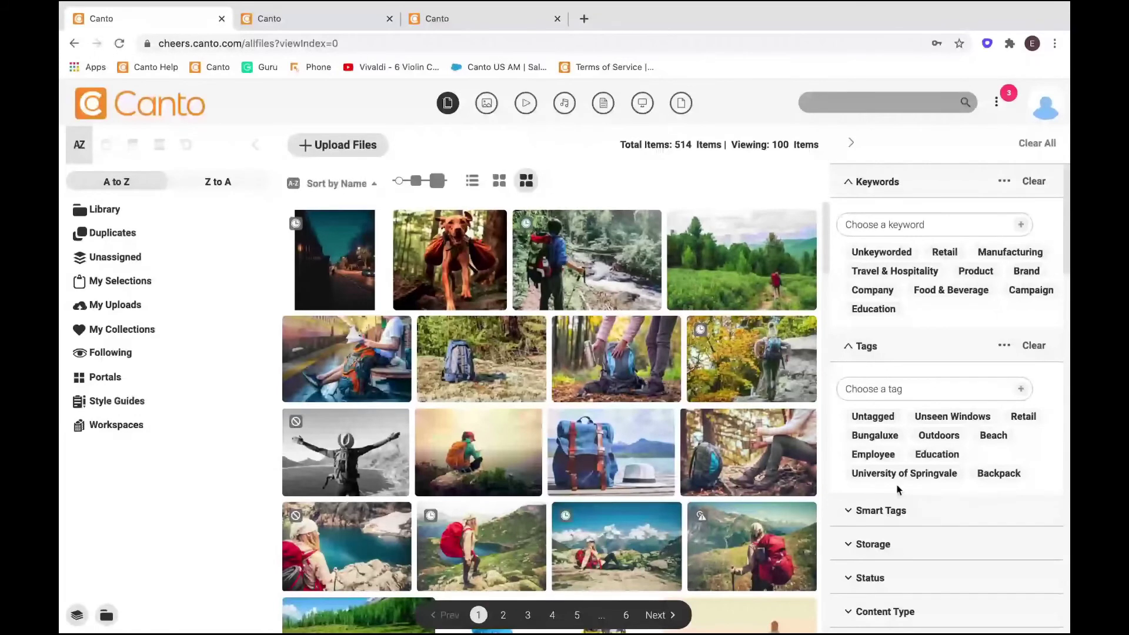
Expand the Smart Tags filter (Person, Clothing, Nature, Footwear), then bring up the portal list.
{"action": "scroll", "coordinate": [897, 489], "scroll_direction": "down", "scroll_amount": 1}
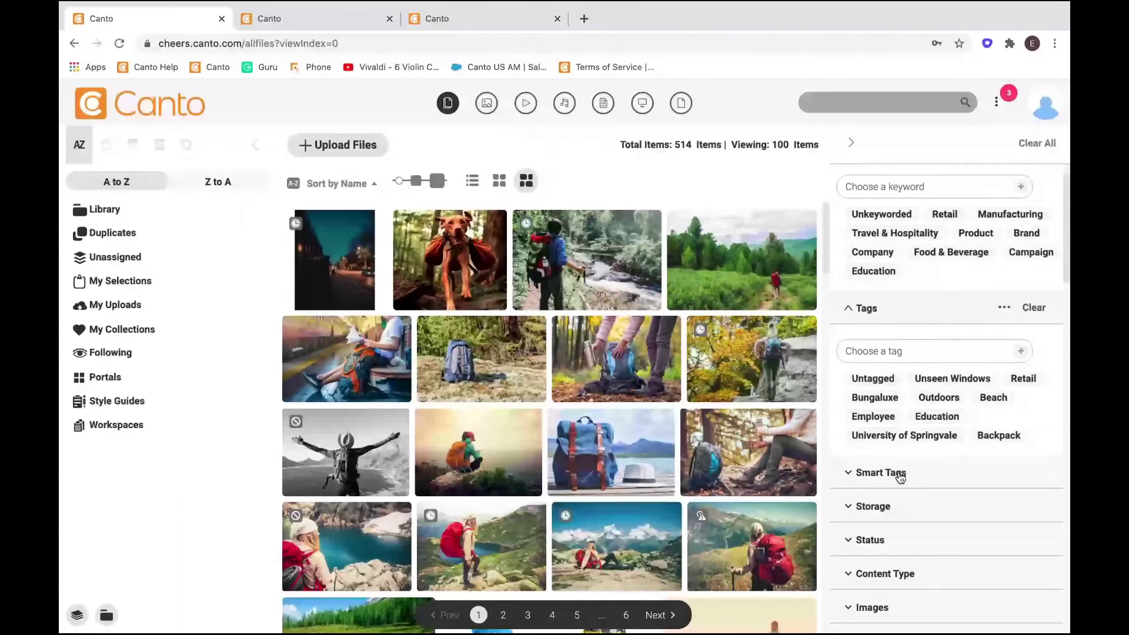
{"action": "left_click", "coordinate": [900, 474]}
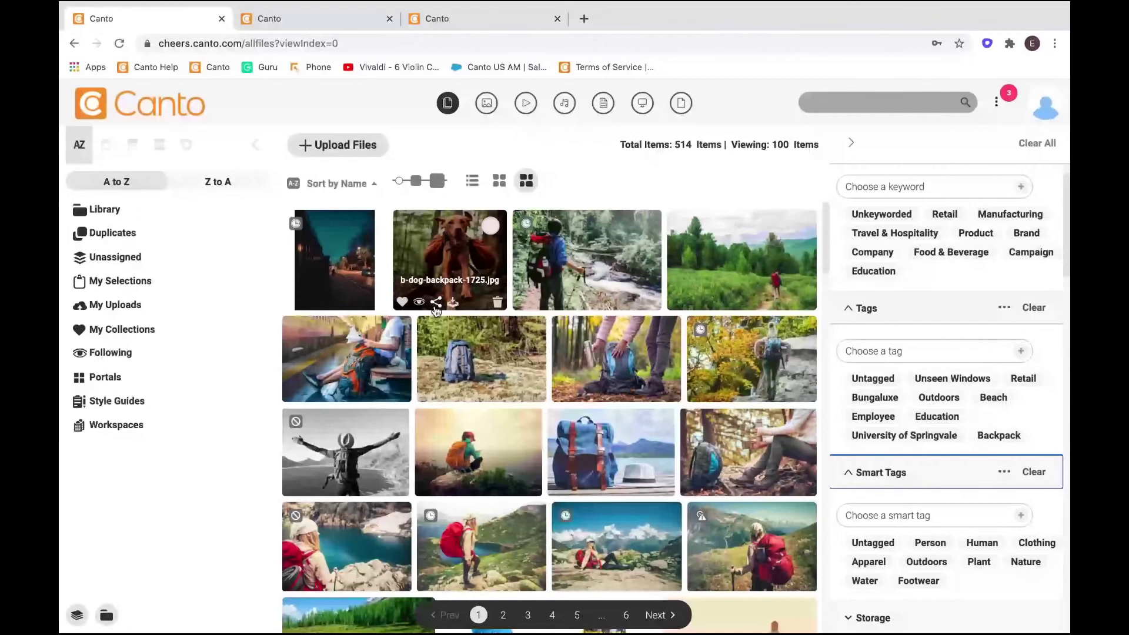
{"action": "left_click", "coordinate": [106, 377]}
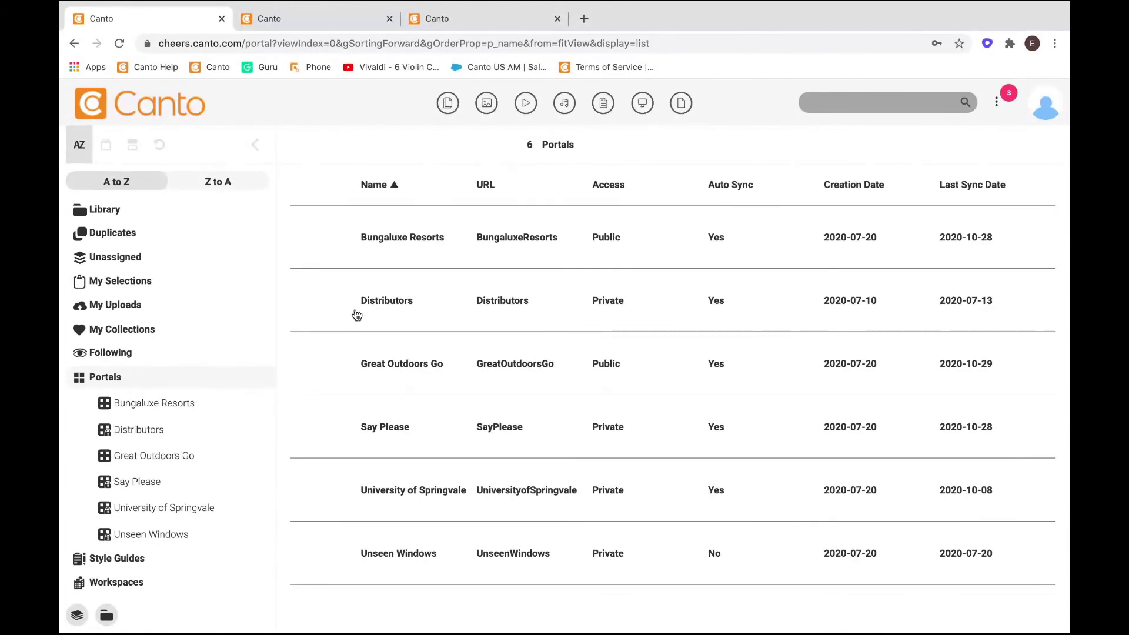
Return to the main library of all 514 assets with its filter panel via the Canto logo.
{"action": "left_click", "coordinate": [144, 107]}
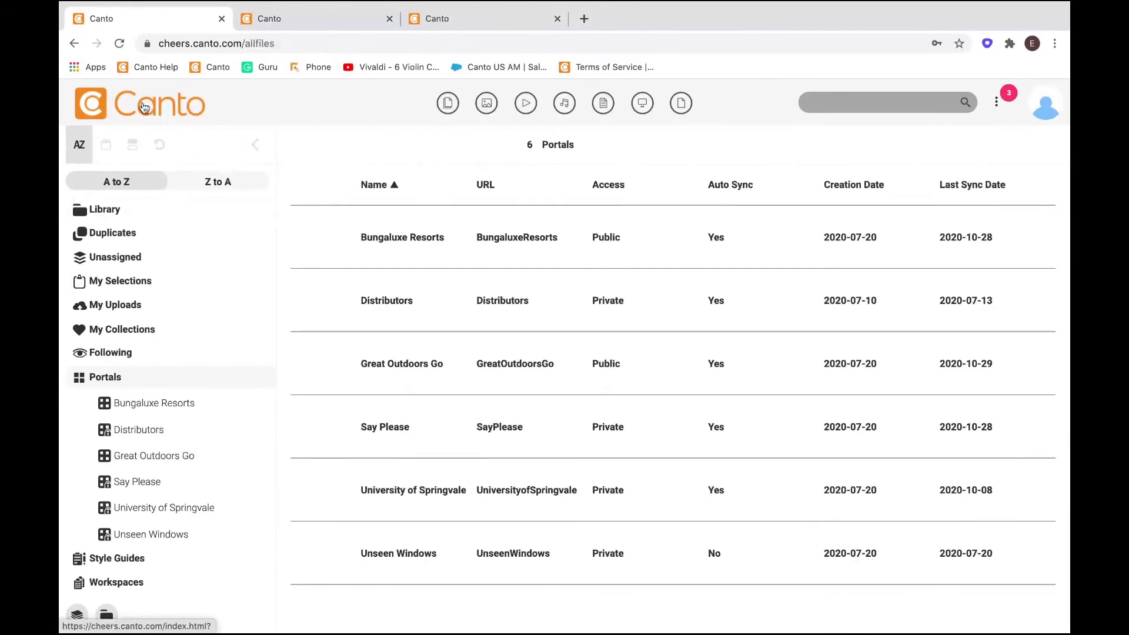